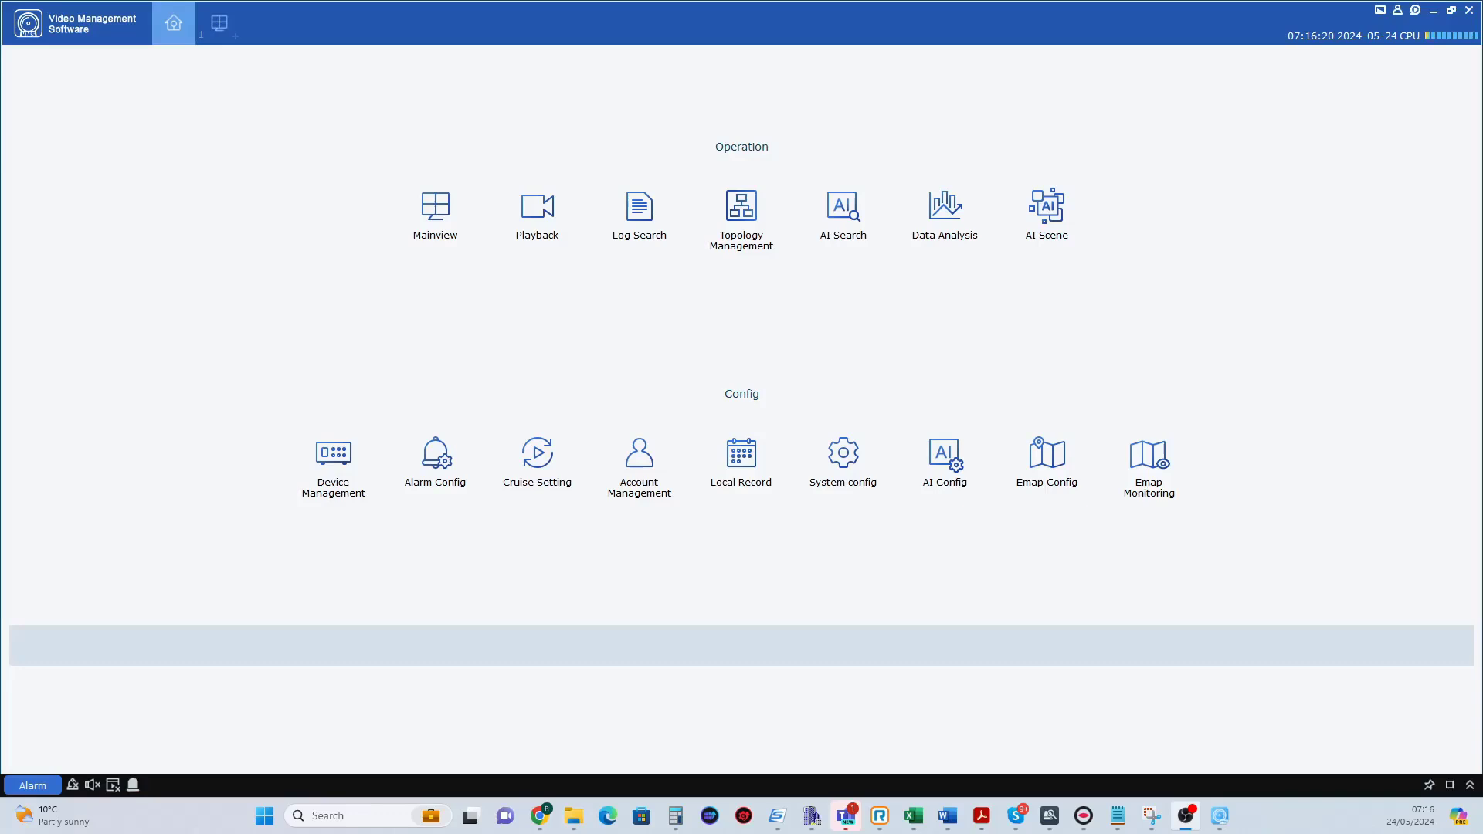
# Step: Show the 4-pane Mainview live view, then close it to return to the Home Page
pyautogui.click(220, 24)
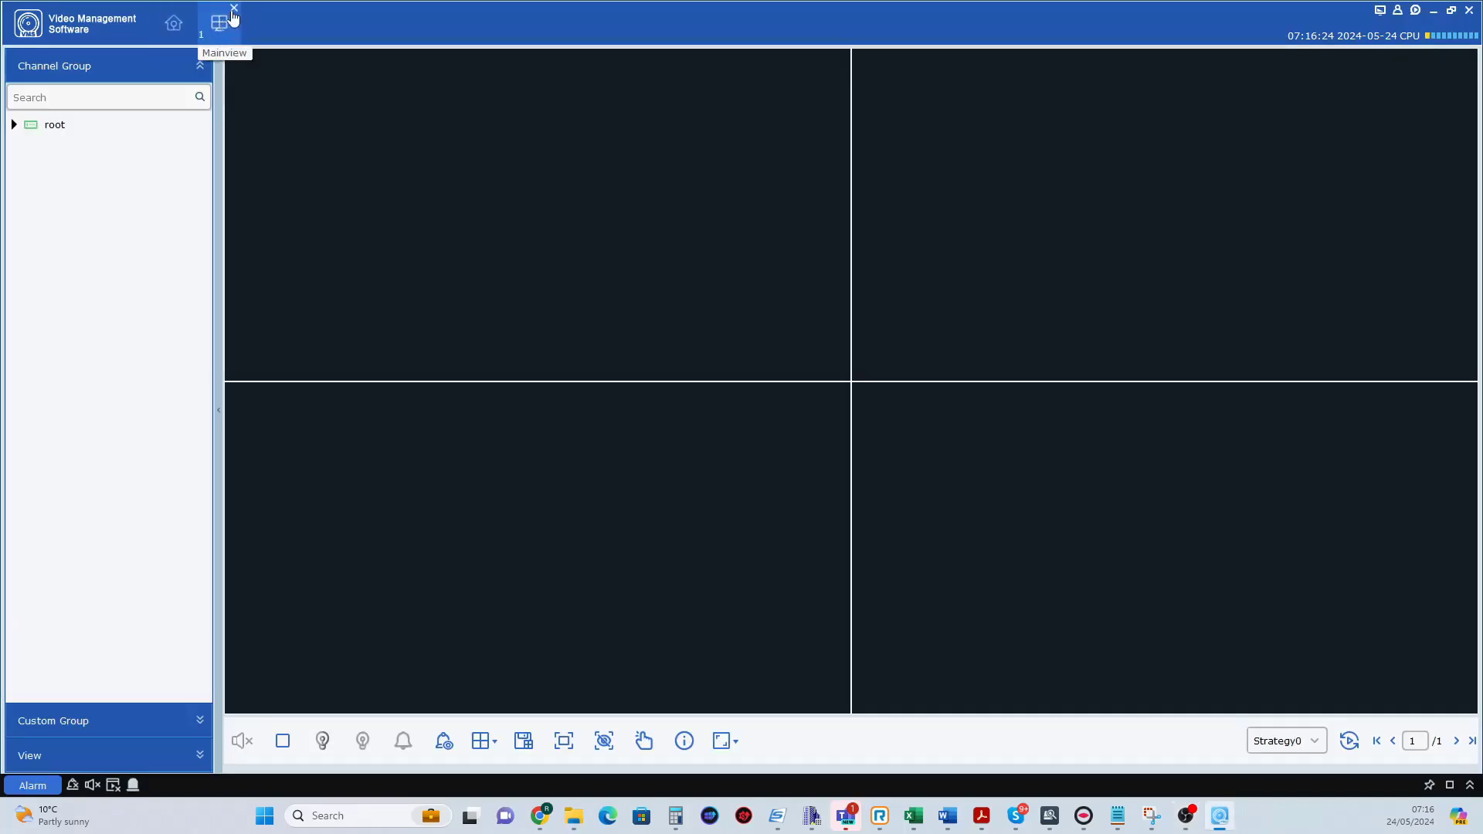
pyautogui.click(234, 8)
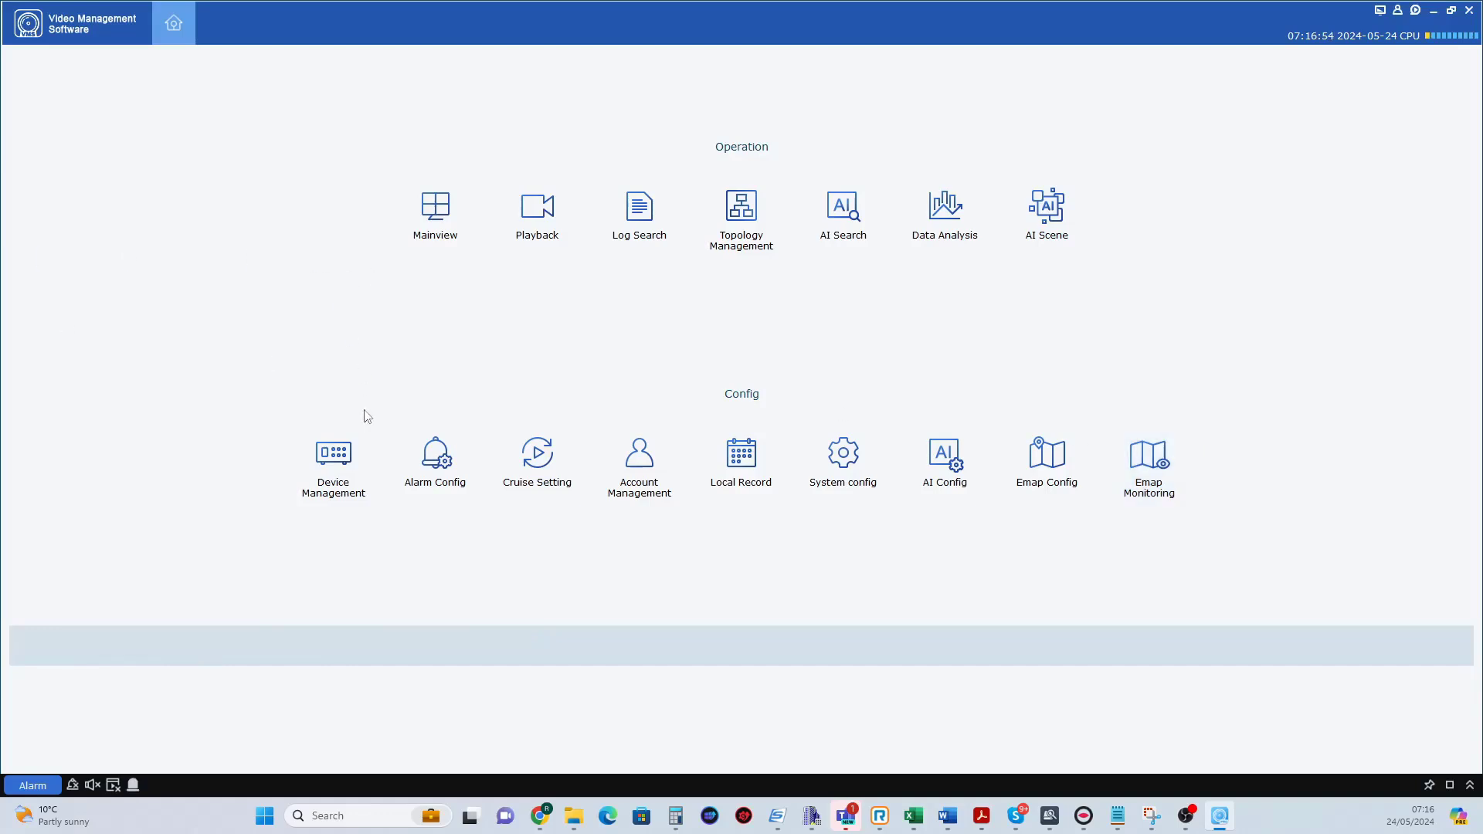
# Step: Open Device Management and filter the device list by 'hou' to show House CCTV
pyautogui.click(345, 457)
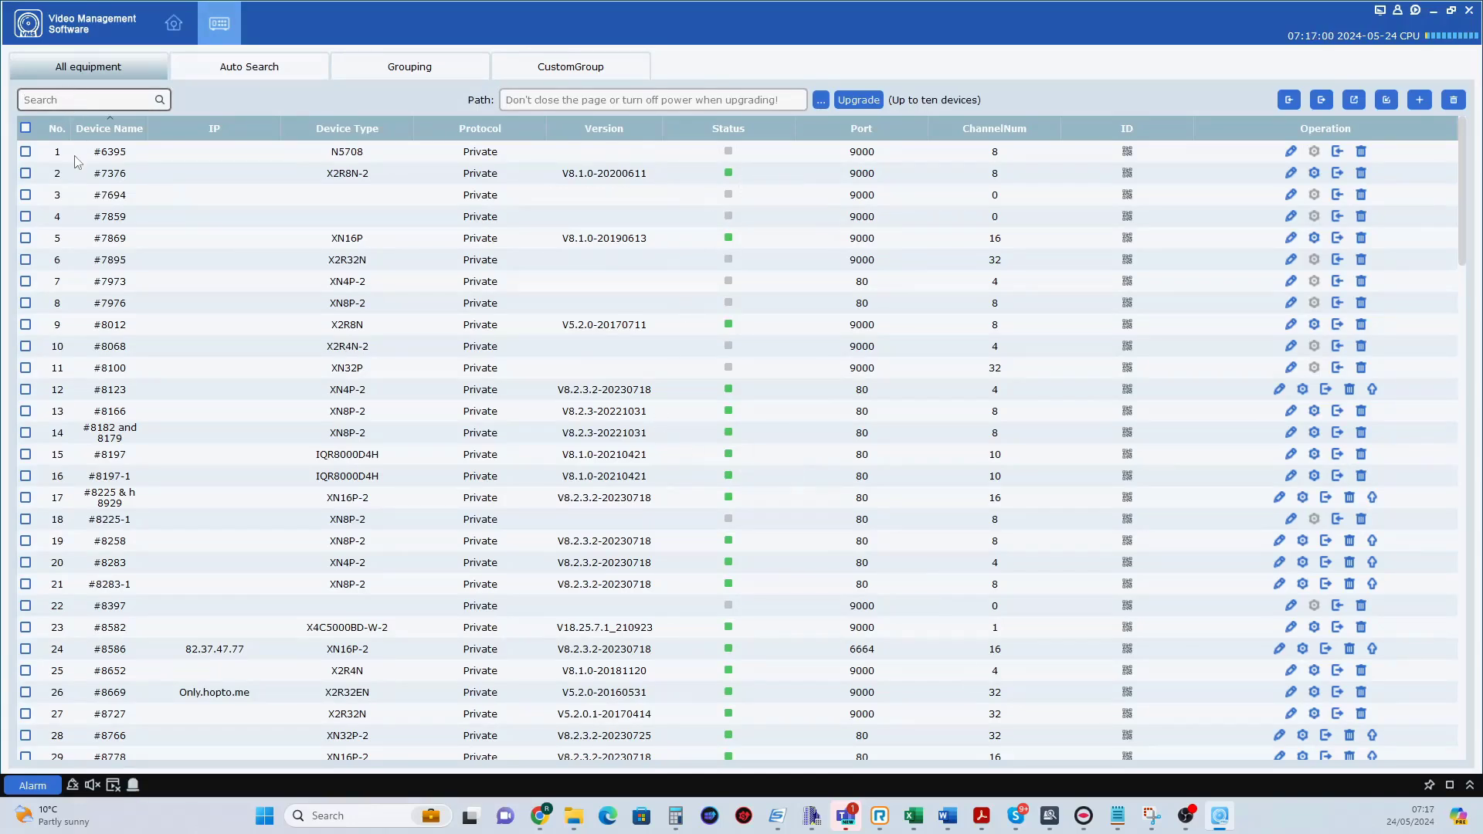
pyautogui.write('hous')
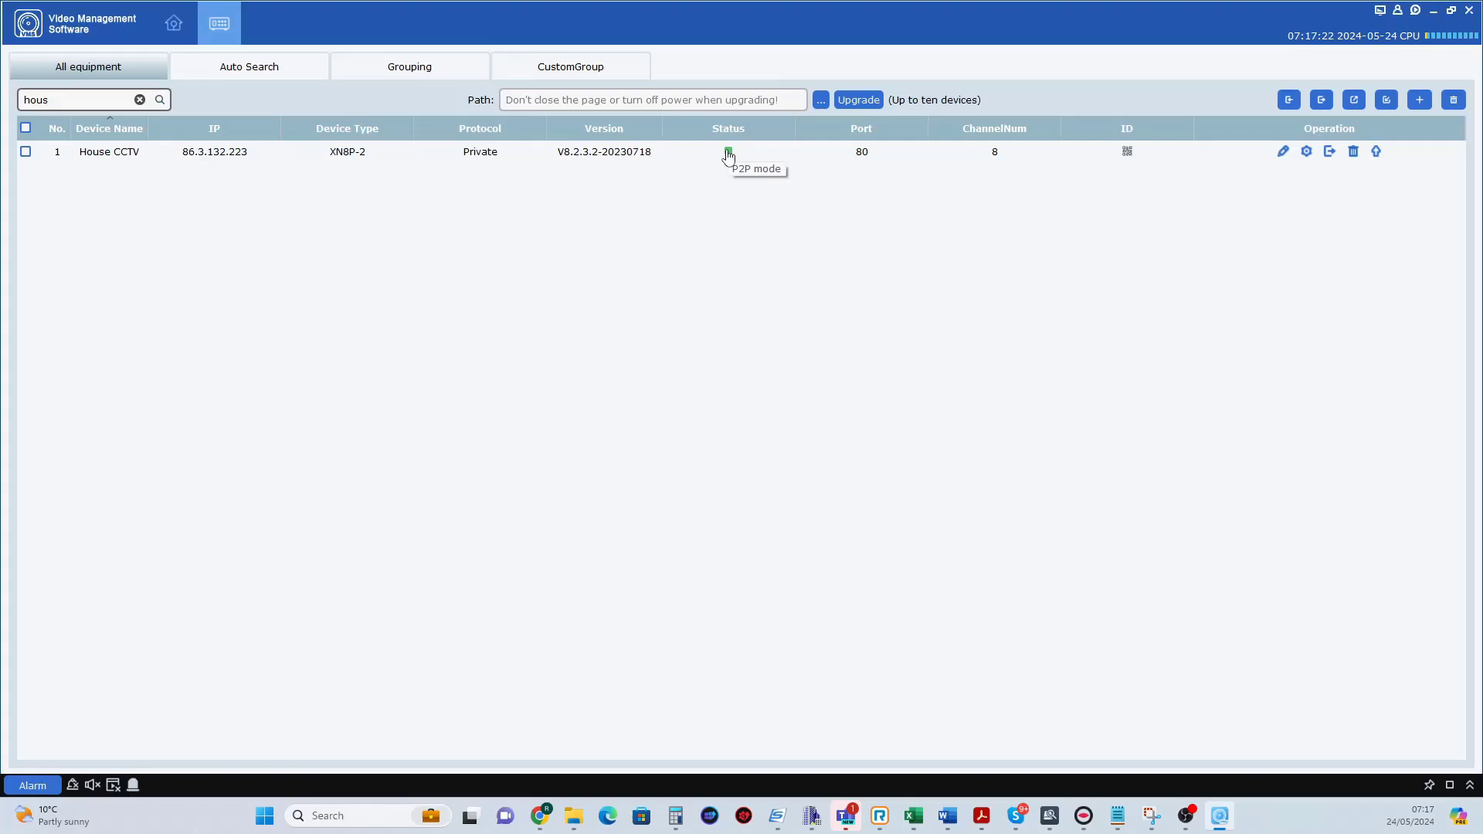
pyautogui.click(1127, 152)
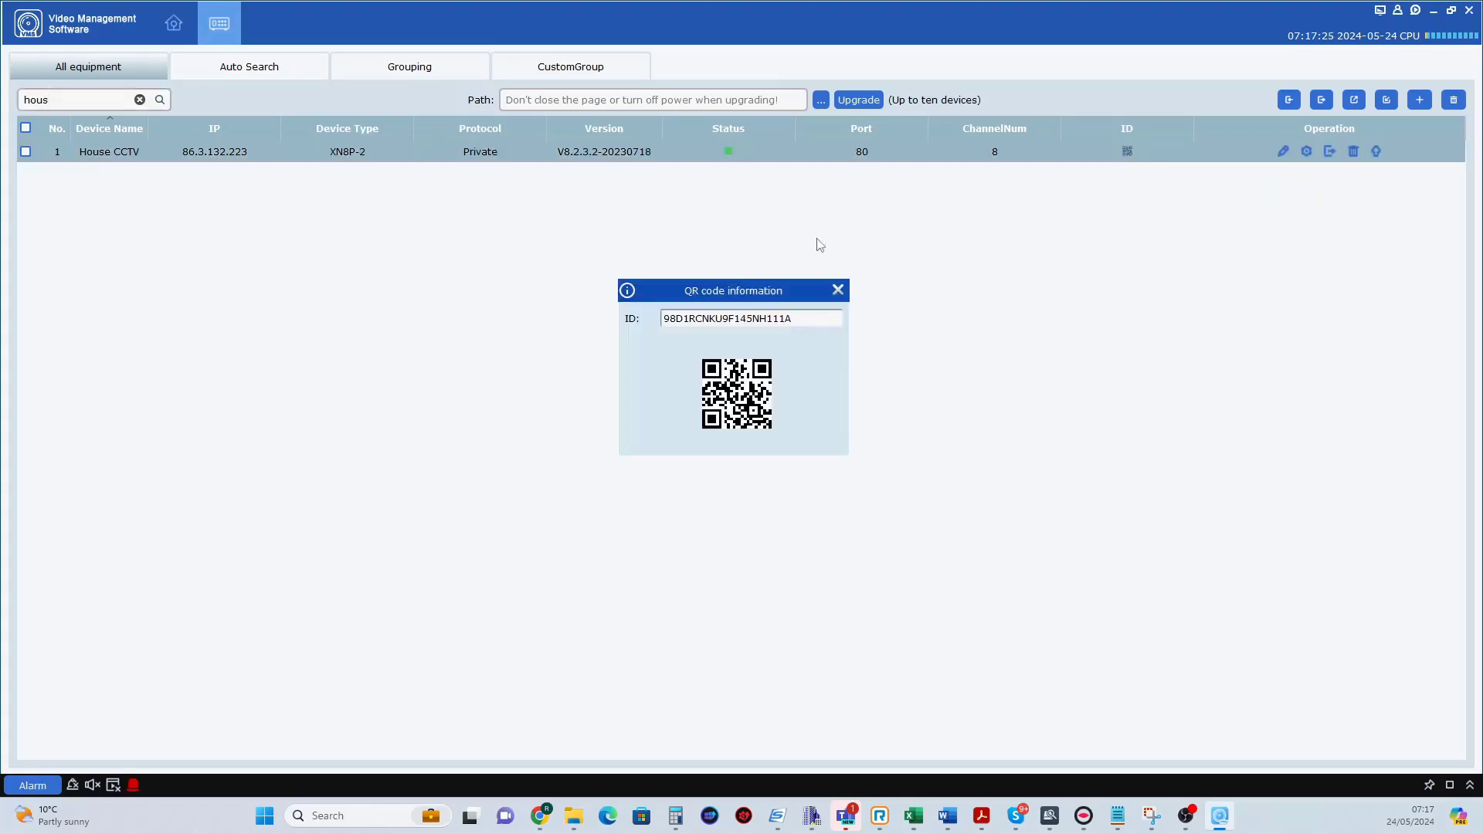
pyautogui.click(838, 291)
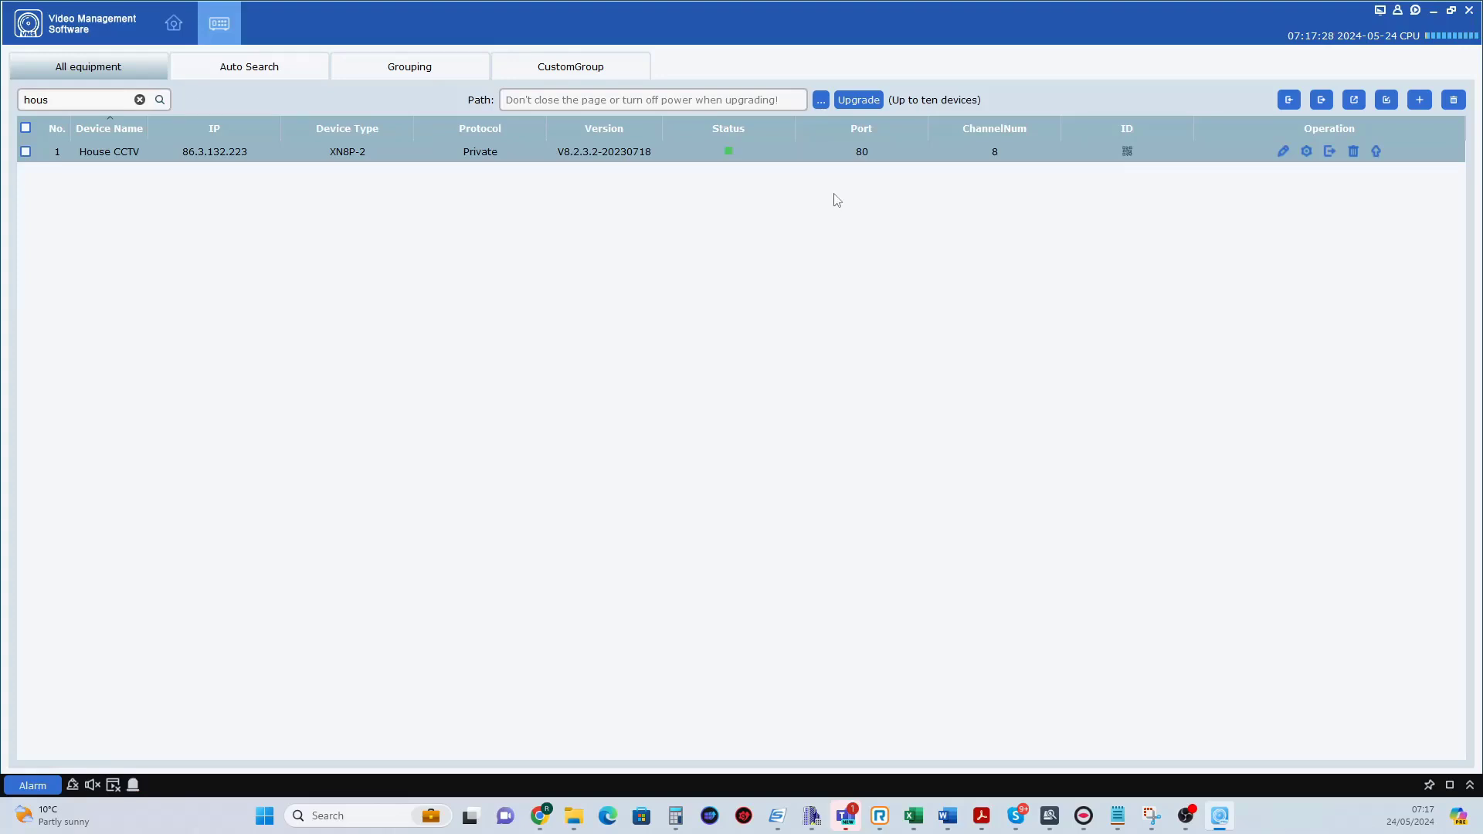
pyautogui.click(1284, 155)
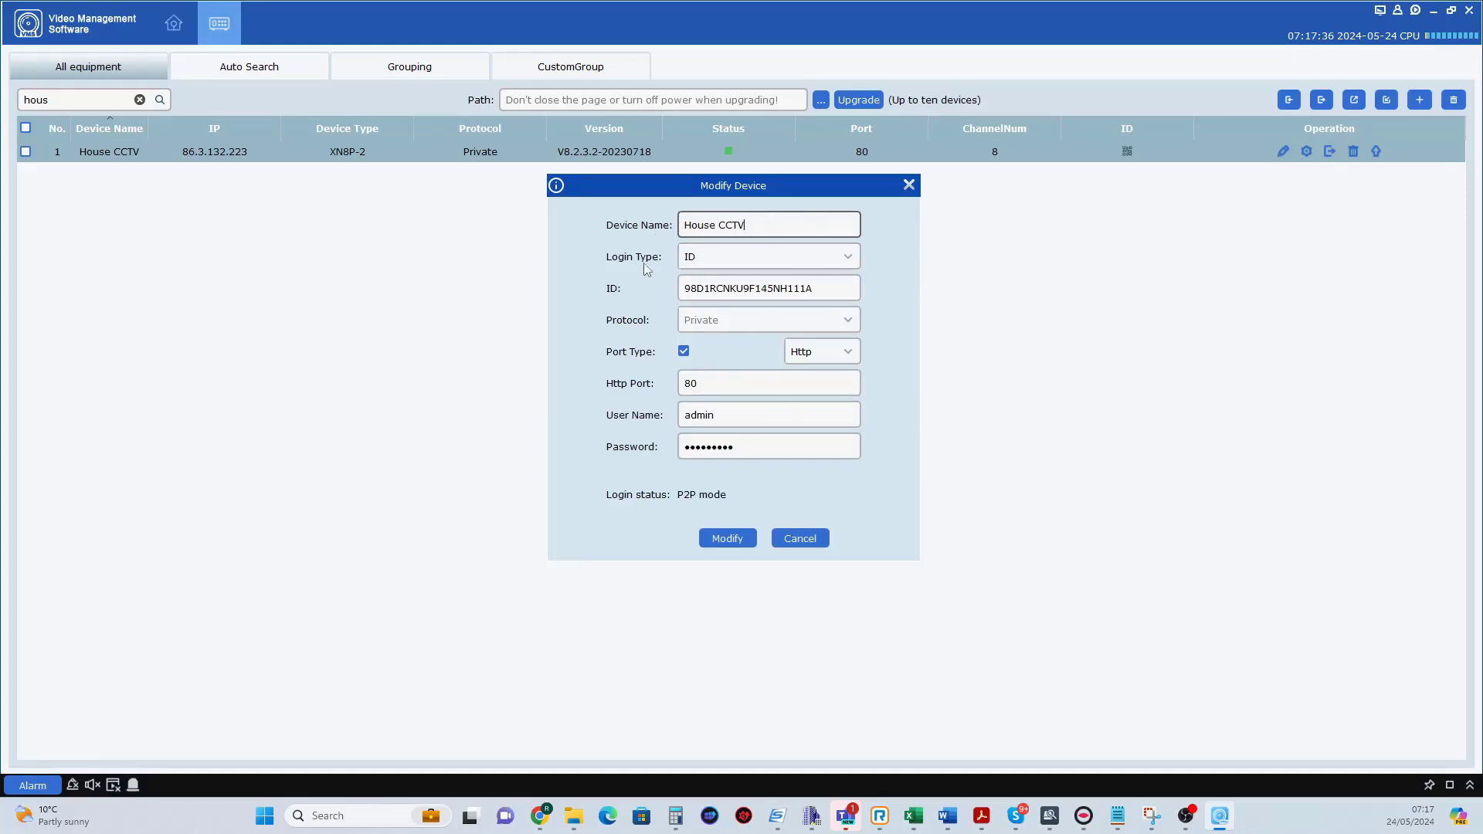
pyautogui.click(852, 258)
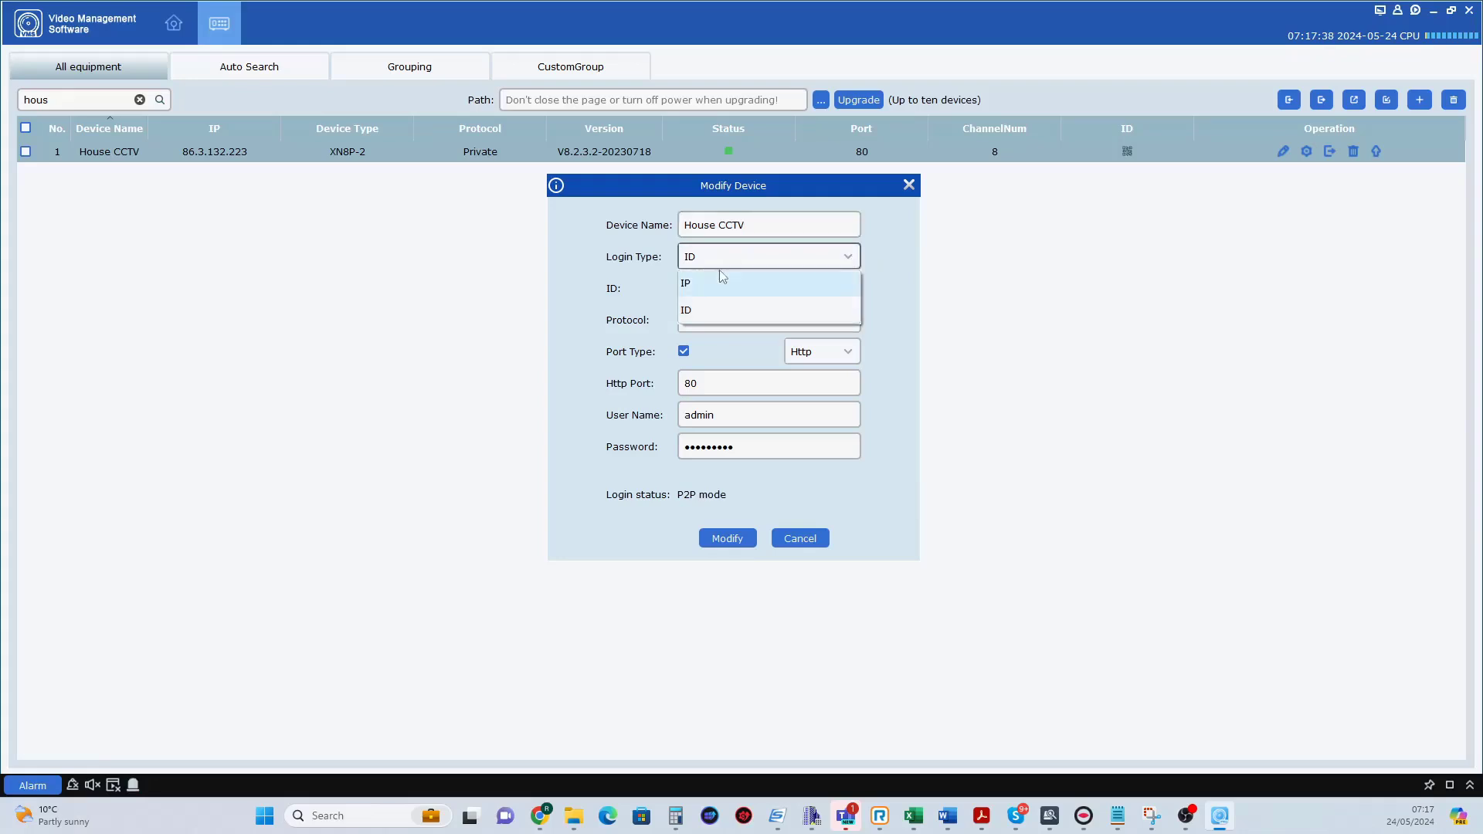
pyautogui.click(895, 232)
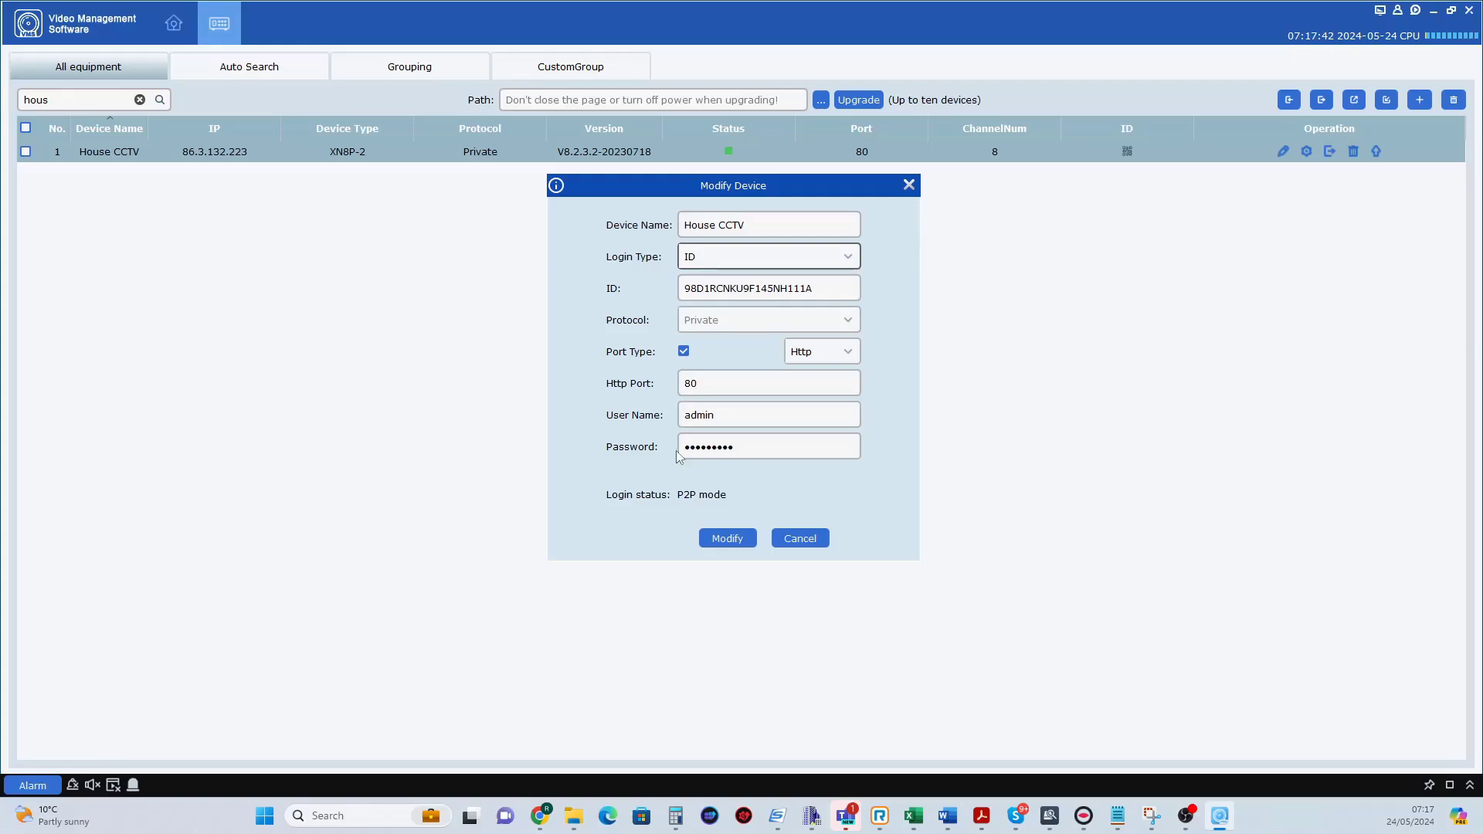
pyautogui.click(799, 539)
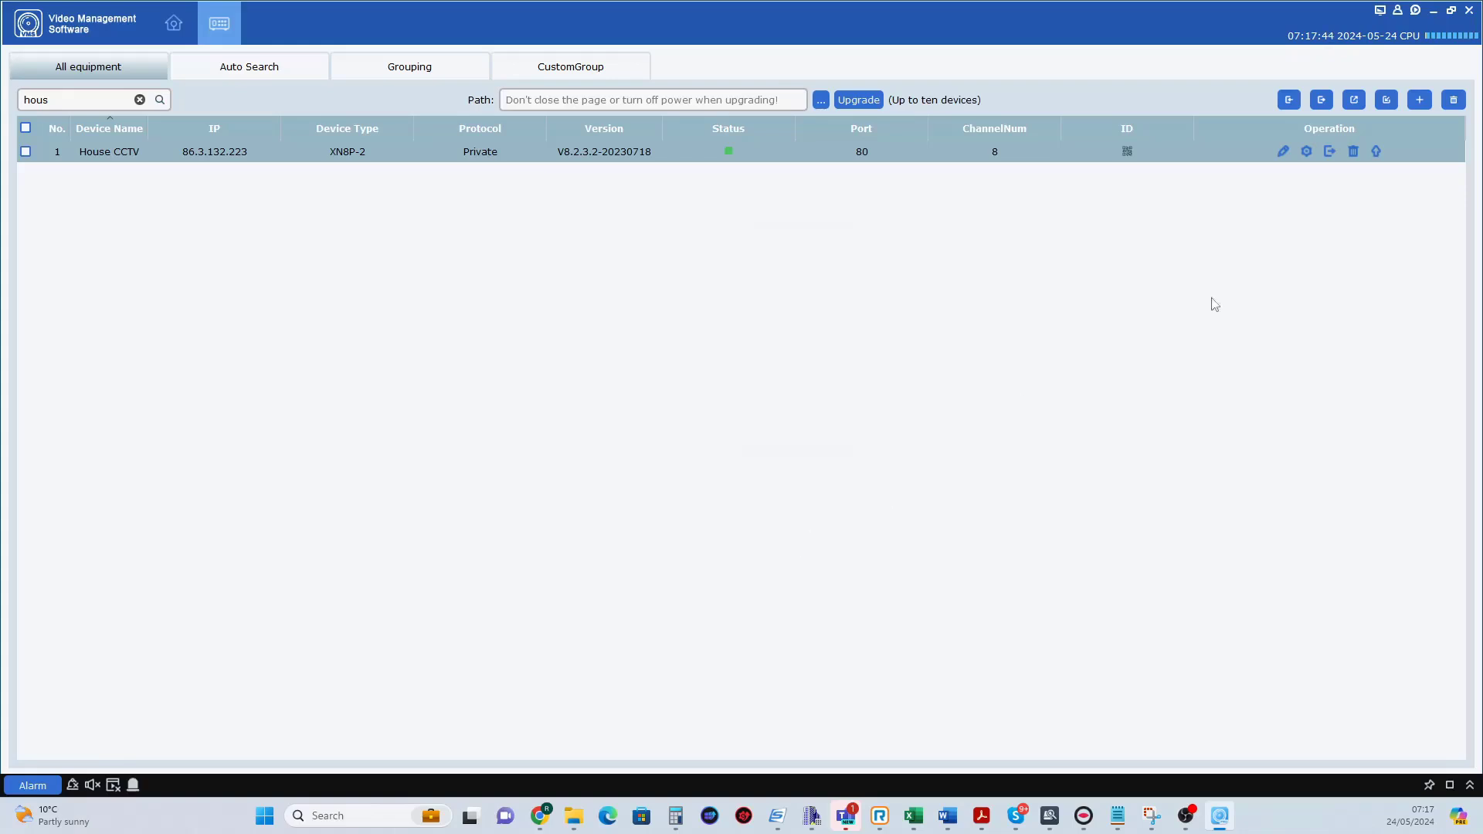
pyautogui.click(1308, 154)
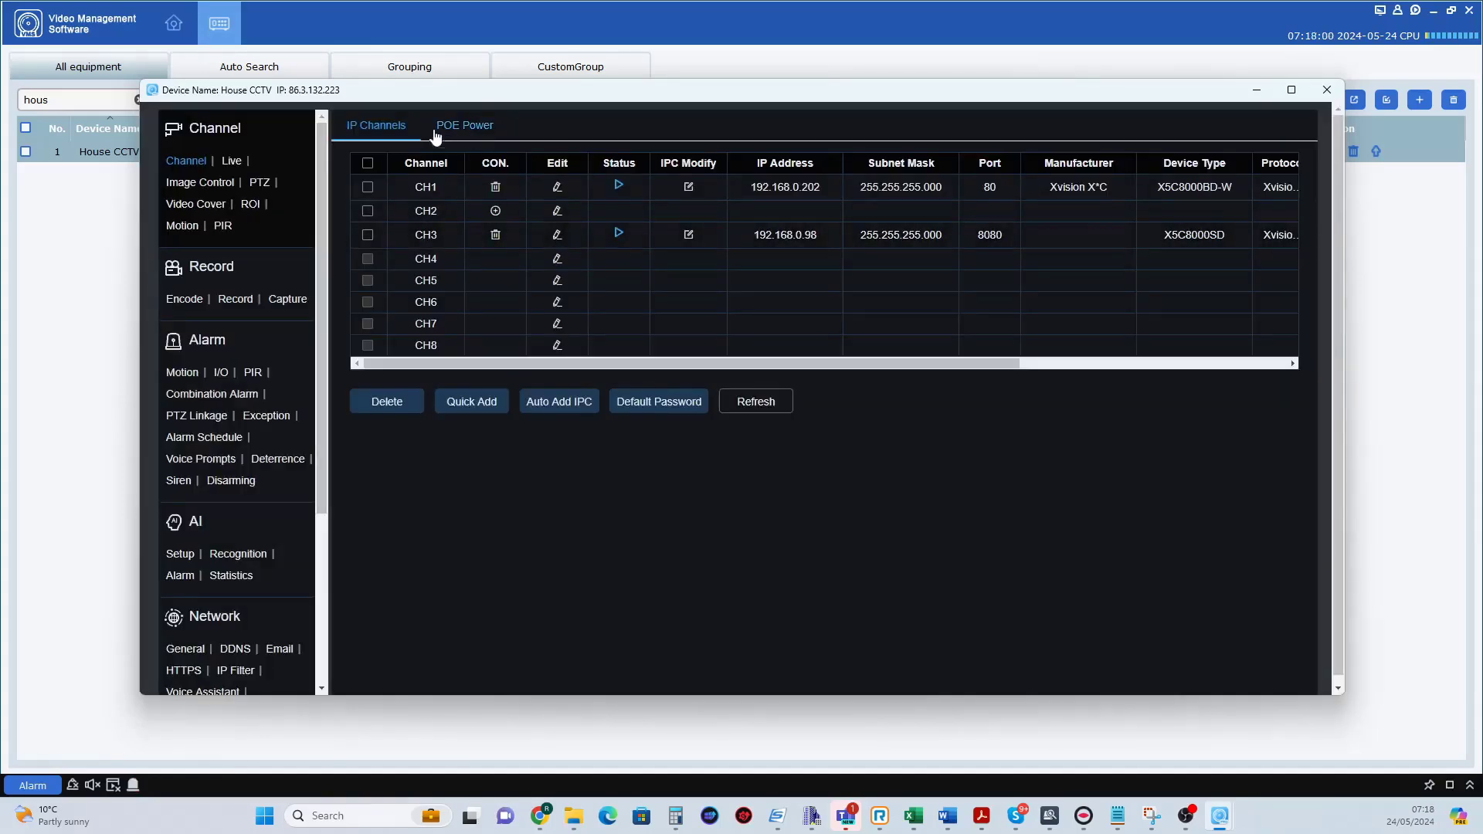
pyautogui.moveTo(326, 309); pyautogui.dragTo(331, 524)
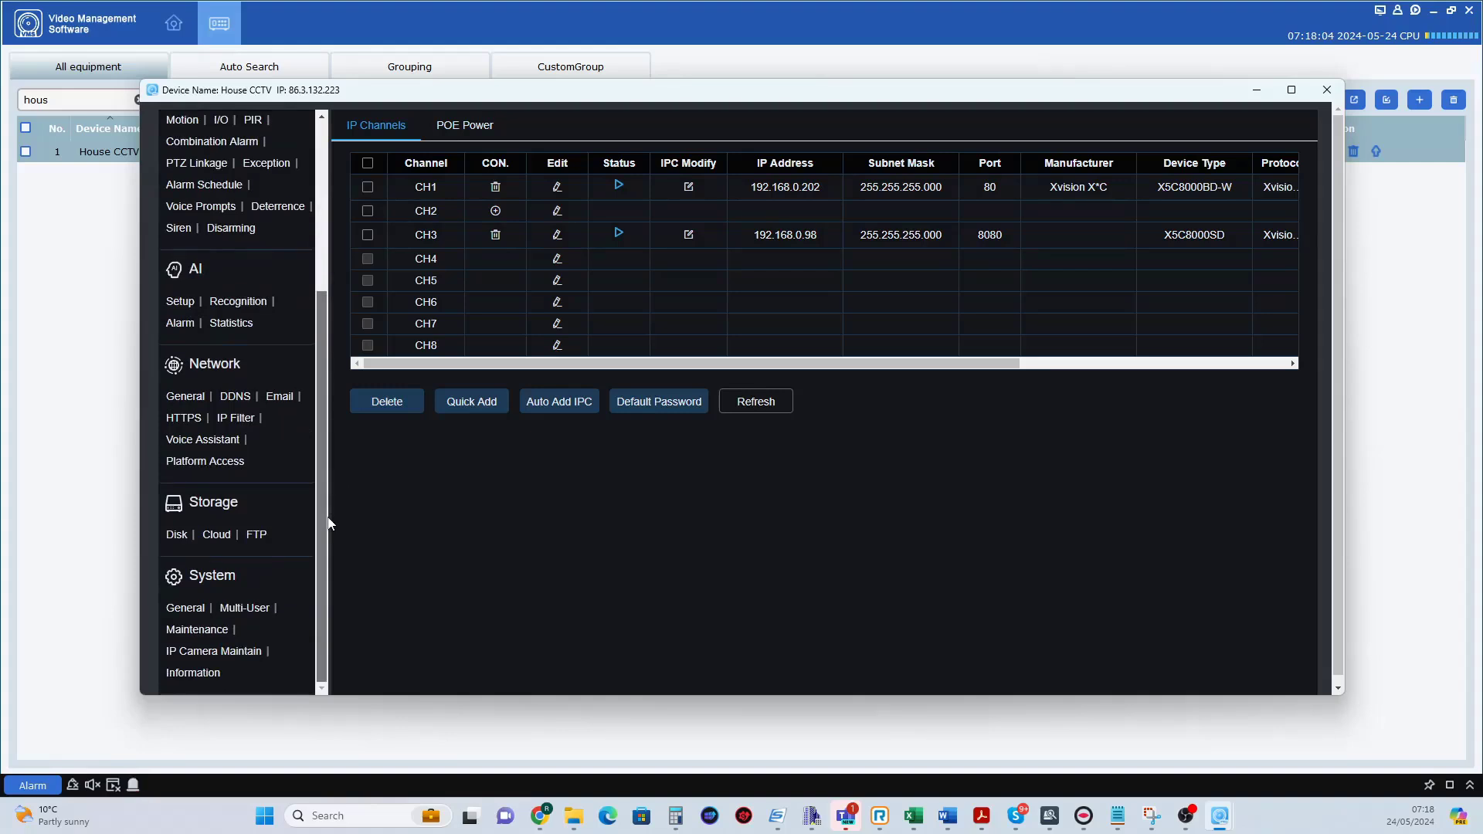
pyautogui.scroll(5, 298, 321)
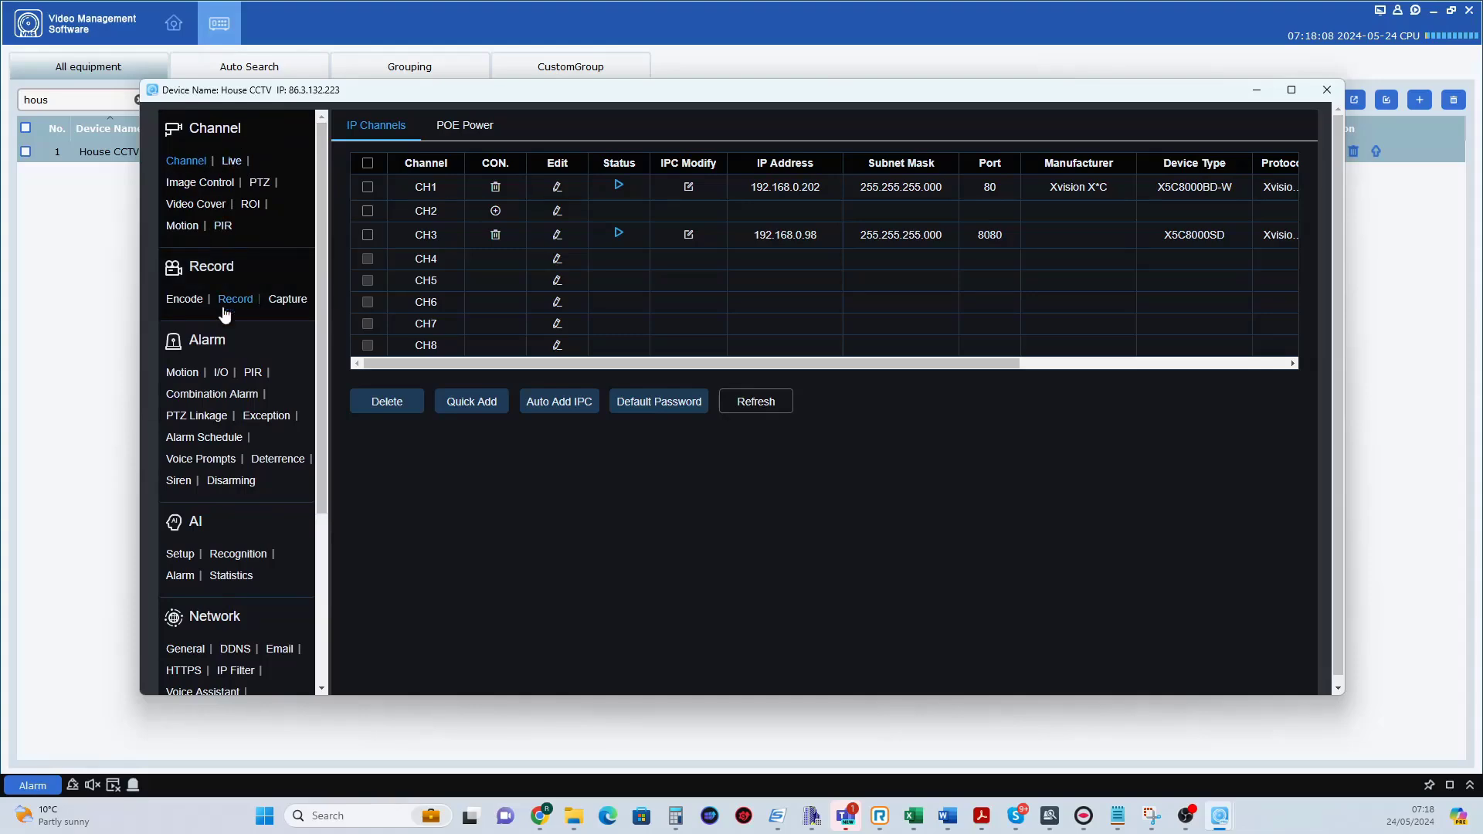
pyautogui.moveTo(323, 421); pyautogui.dragTo(406, 228)
pyautogui.click(455, 133)
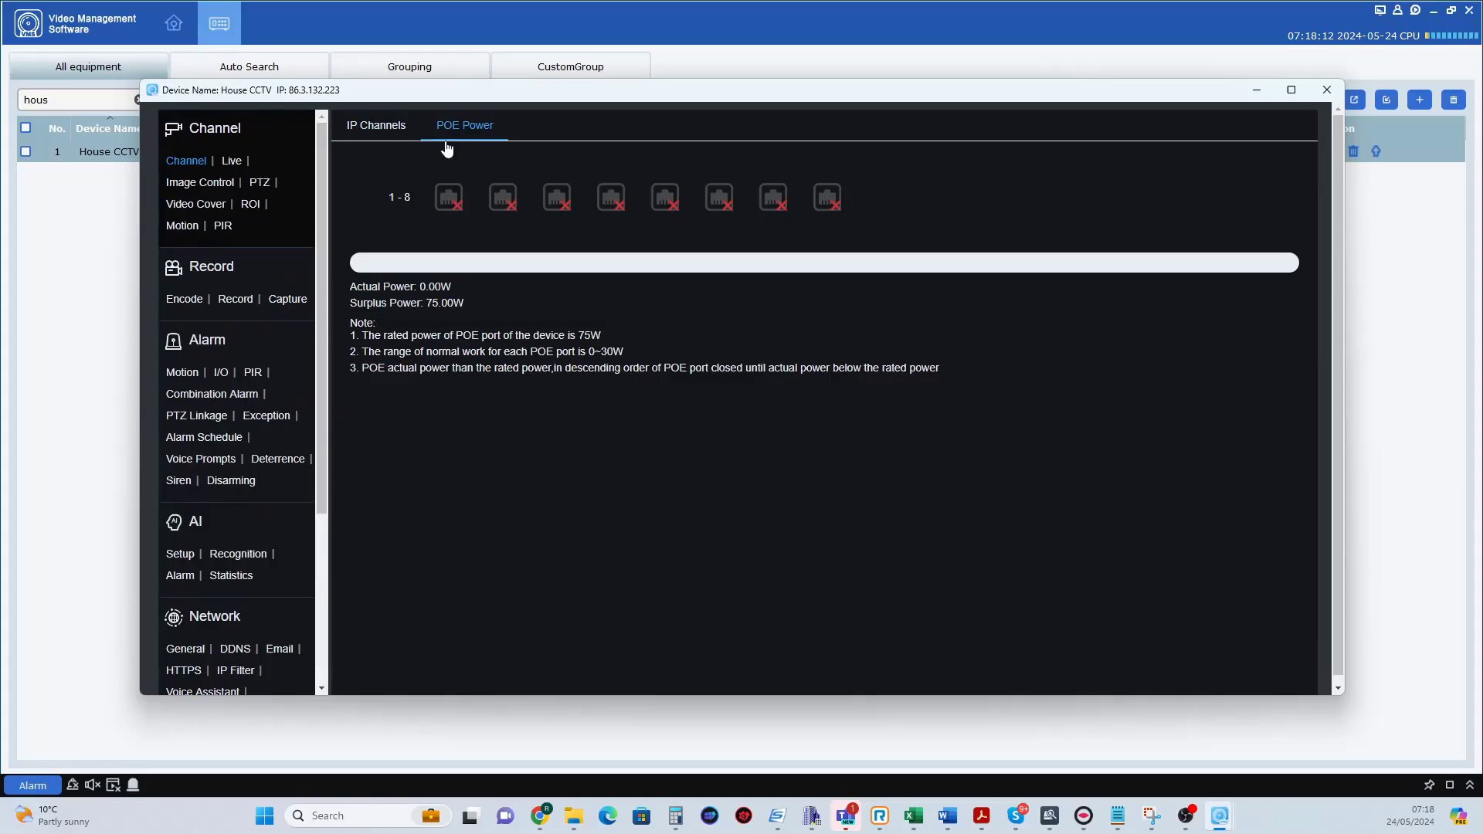
pyautogui.click(377, 126)
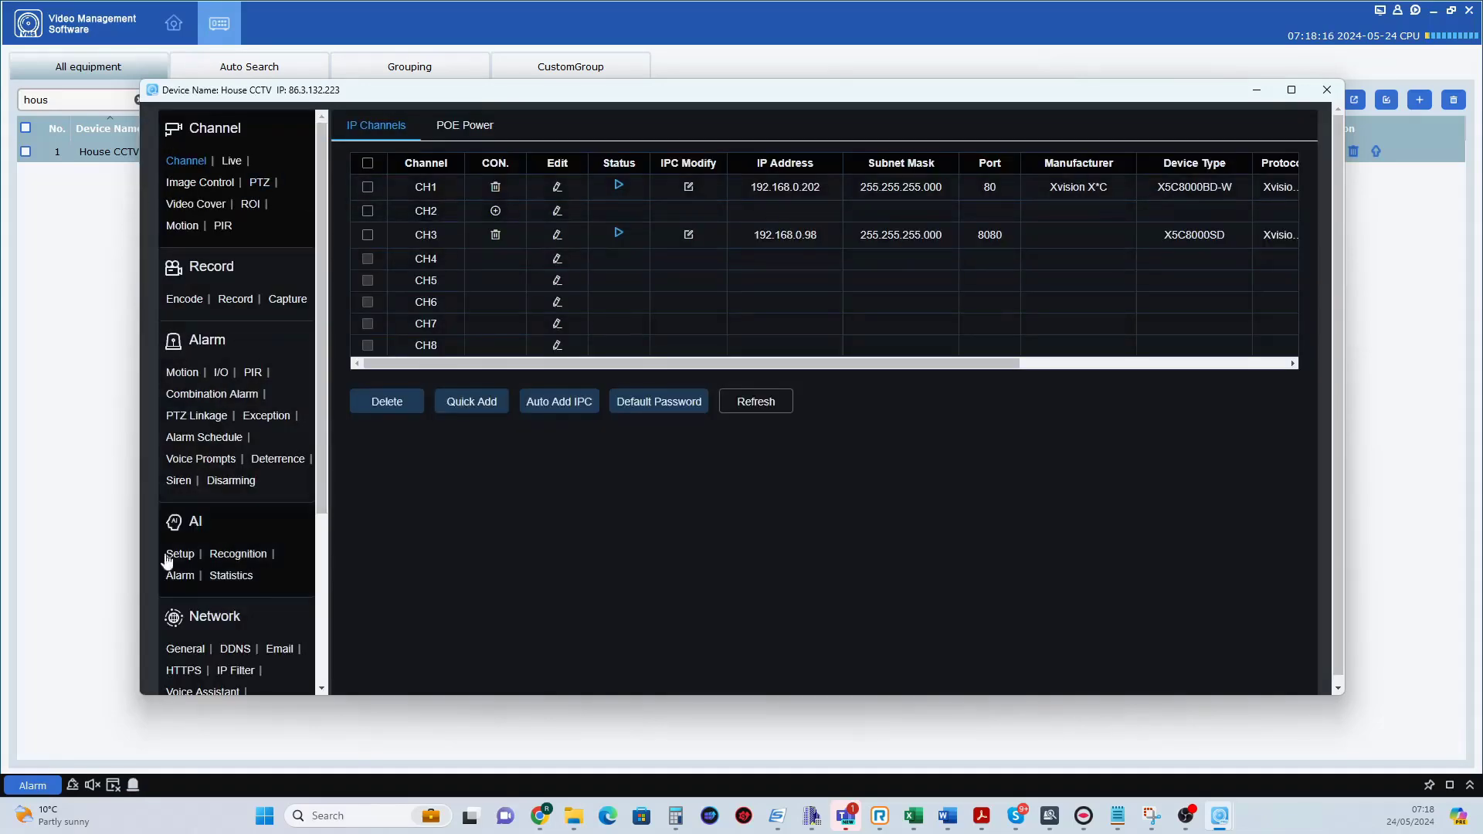
pyautogui.click(1327, 90)
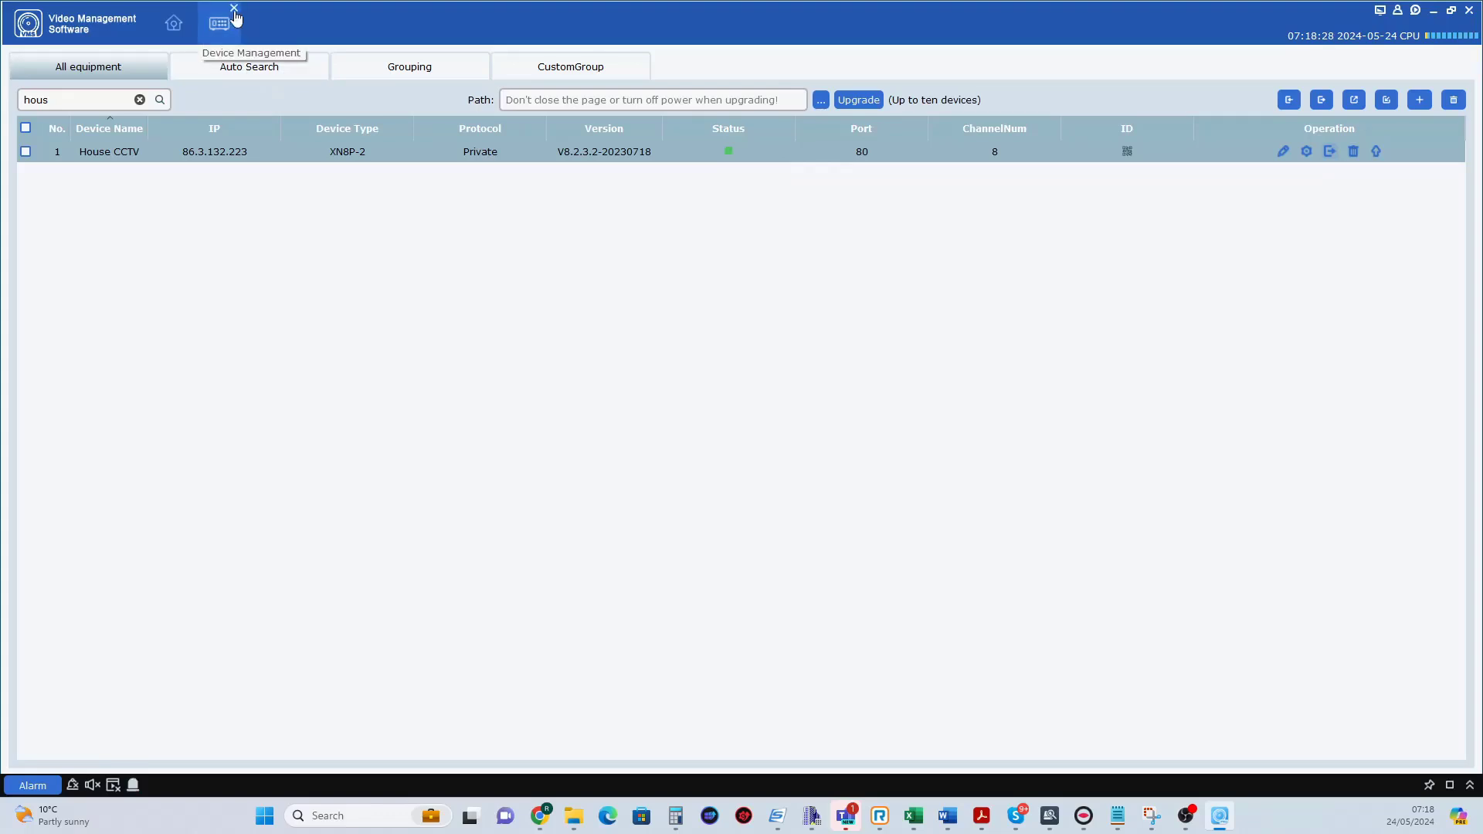
pyautogui.click(239, 68)
pyautogui.click(214, 106)
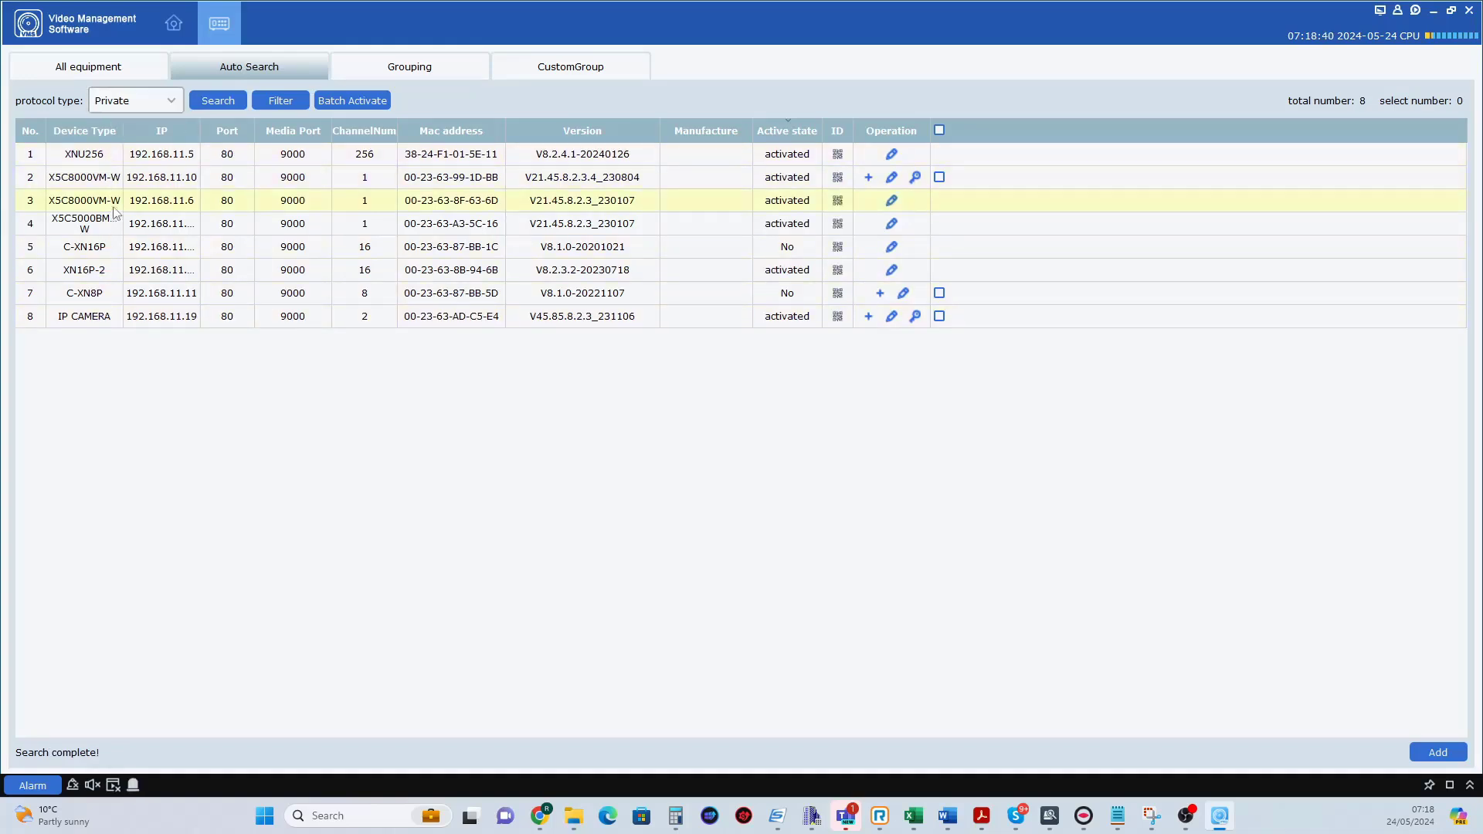
pyautogui.click(868, 178)
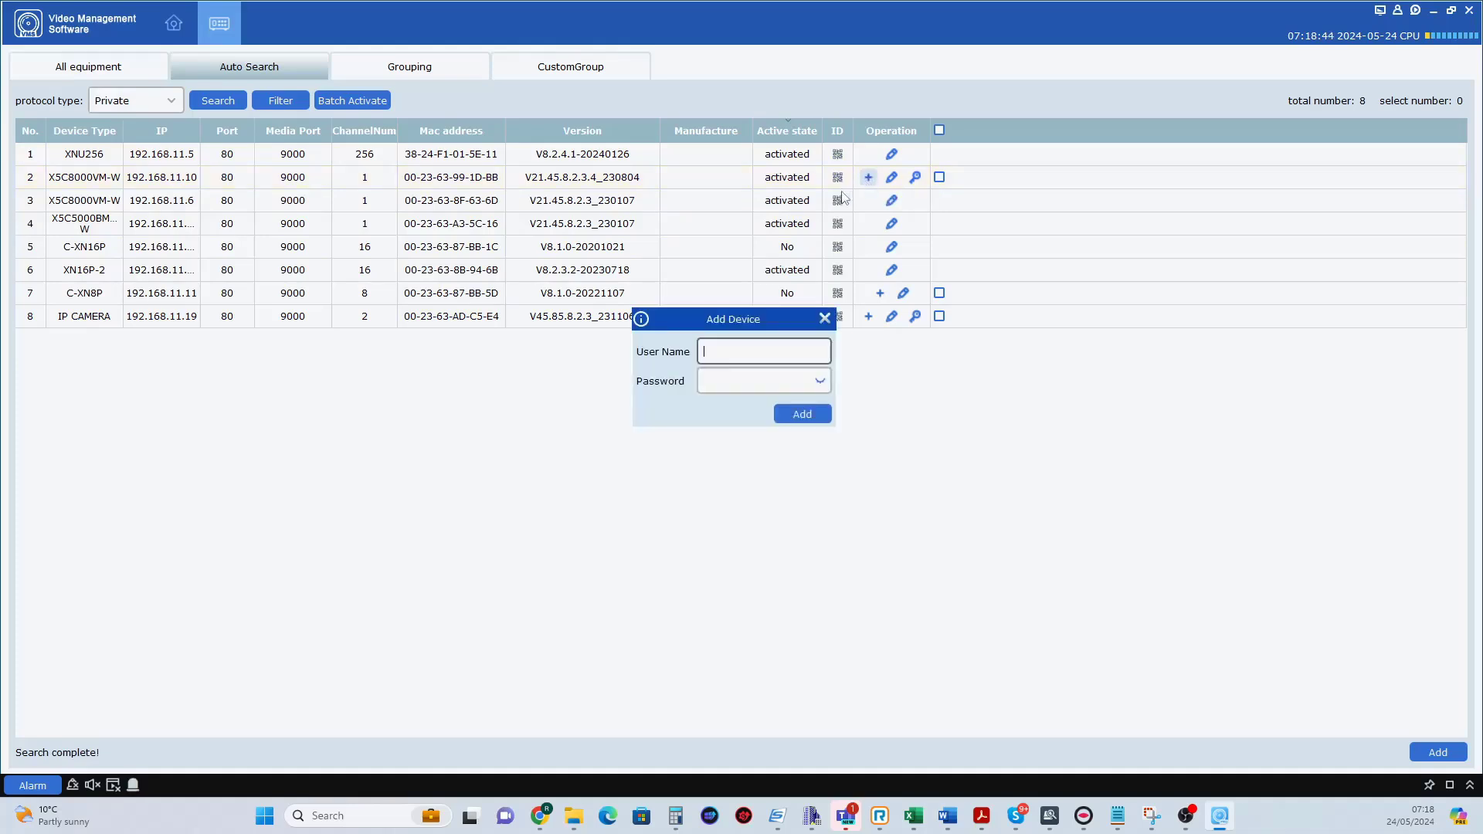
pyautogui.click(825, 319)
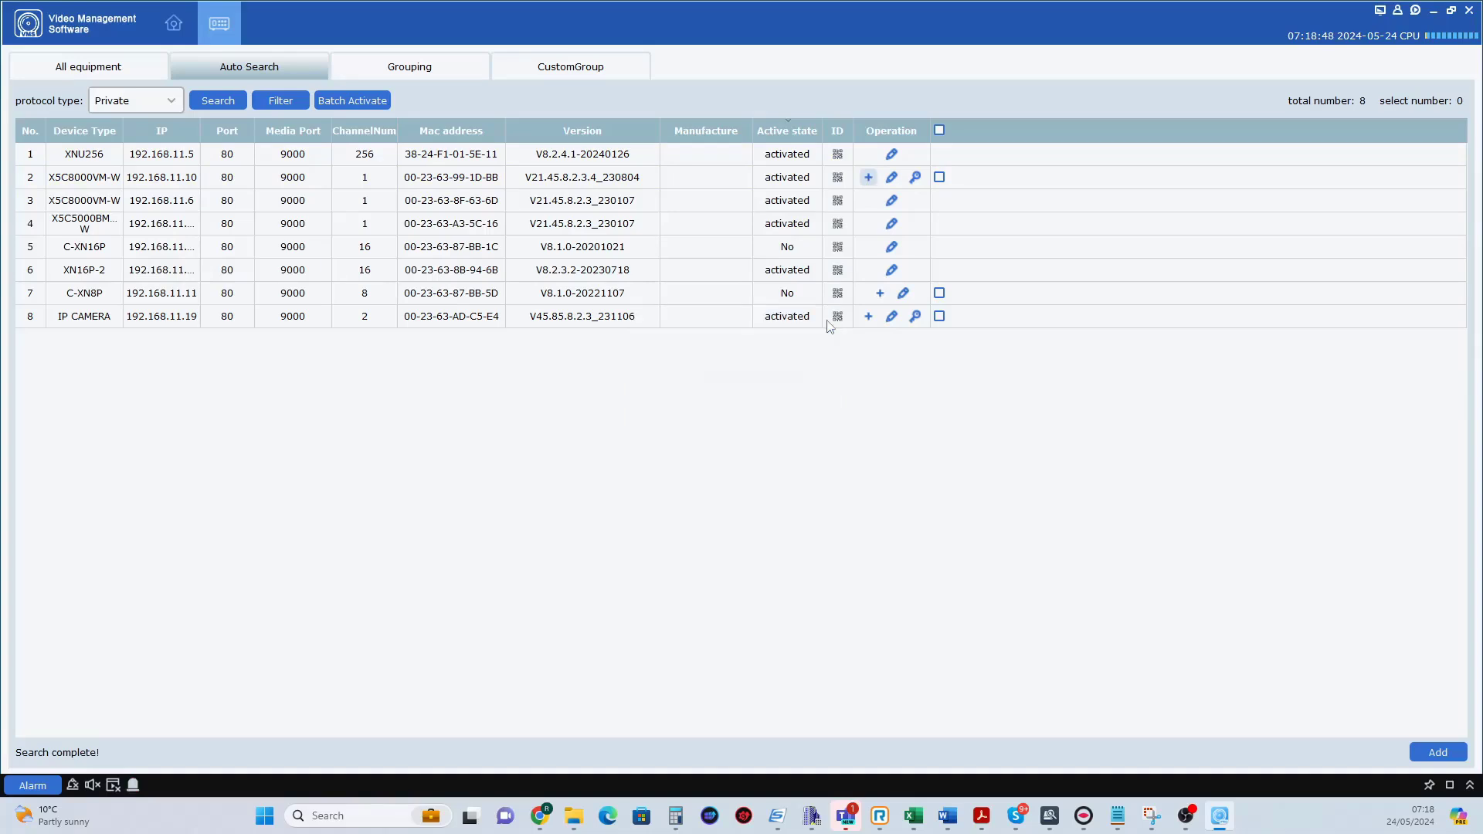
pyautogui.click(869, 317)
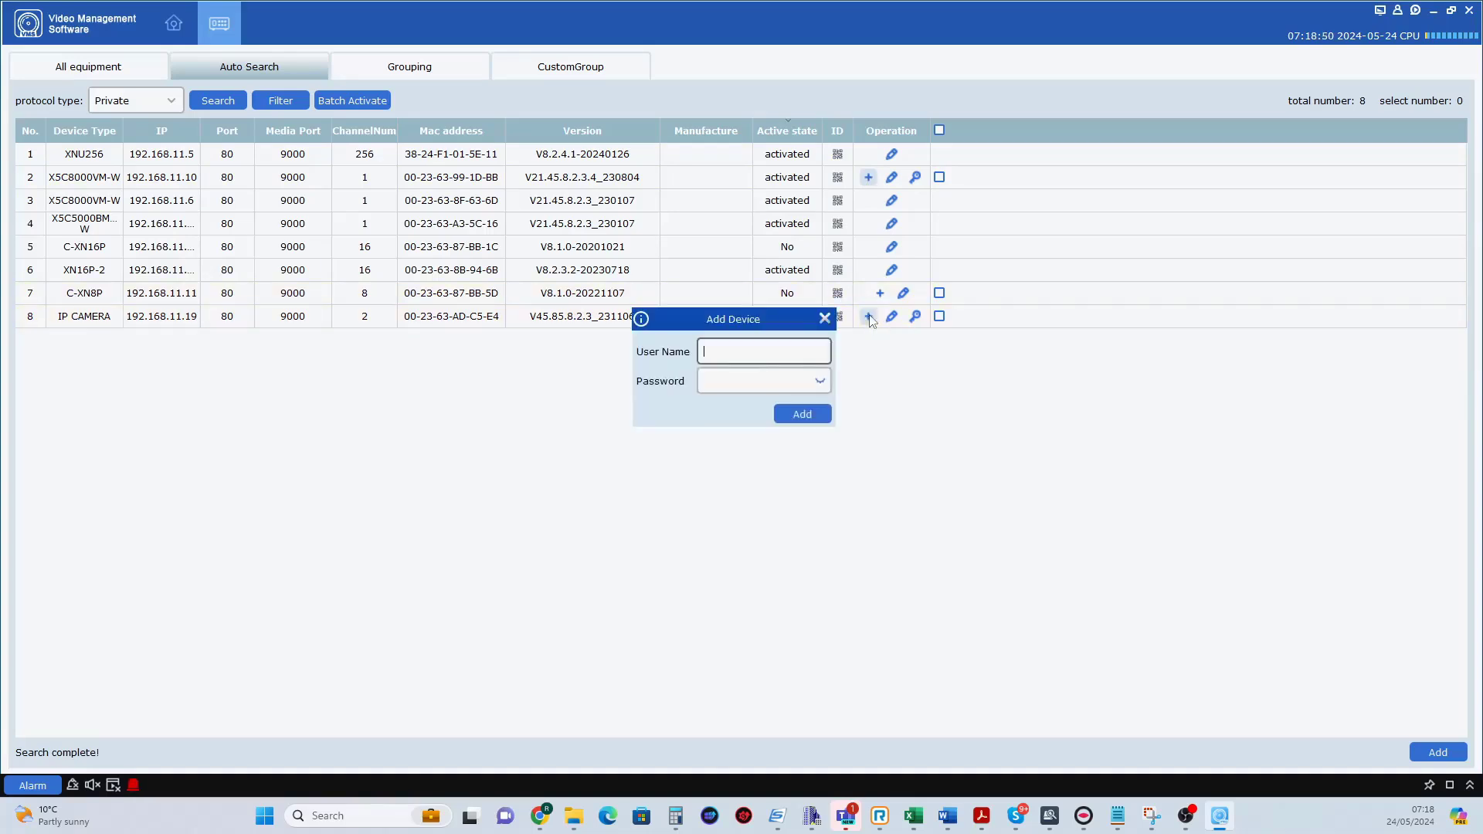
pyautogui.click(824, 319)
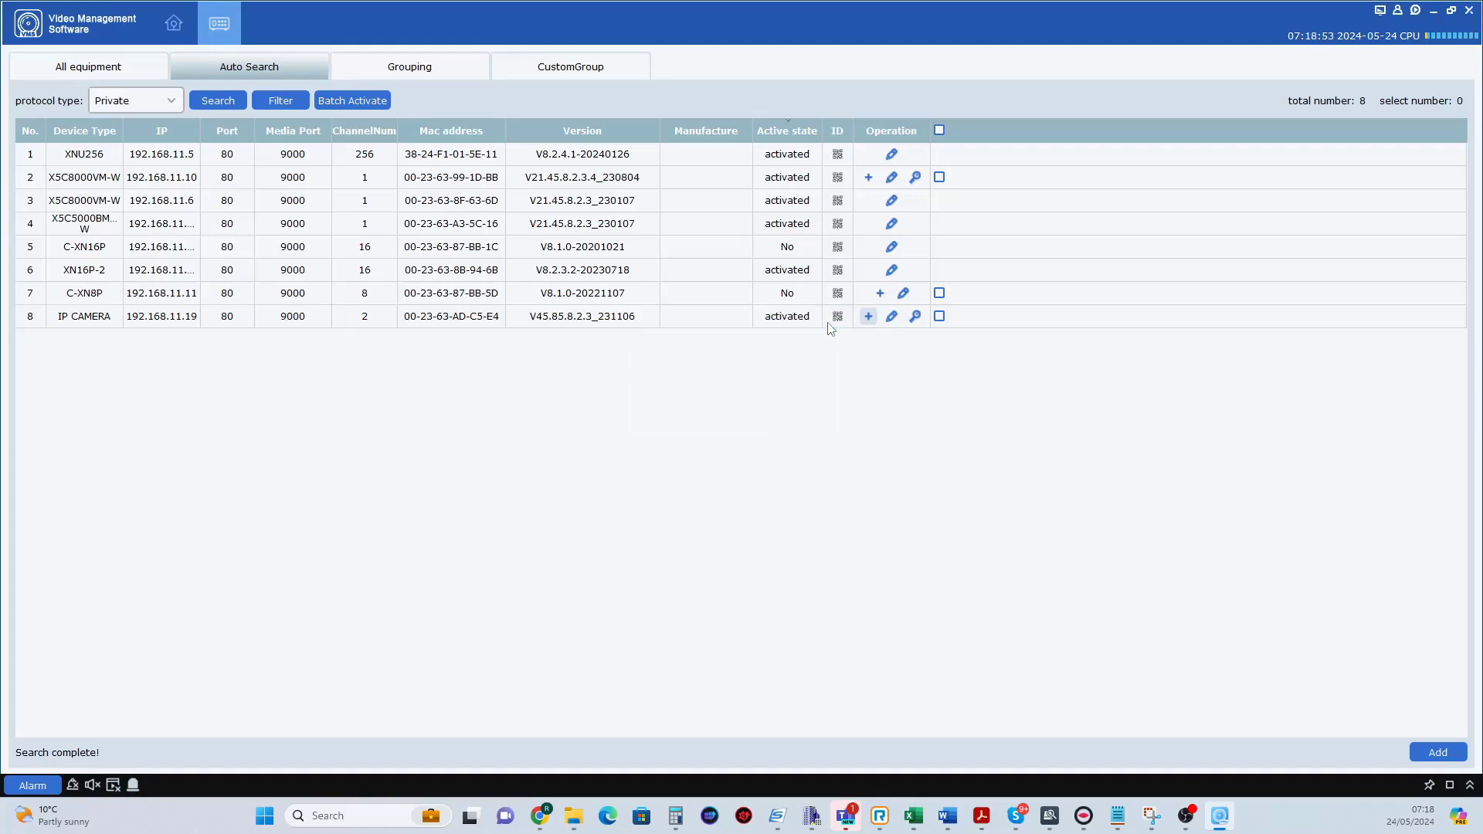
pyautogui.click(158, 71)
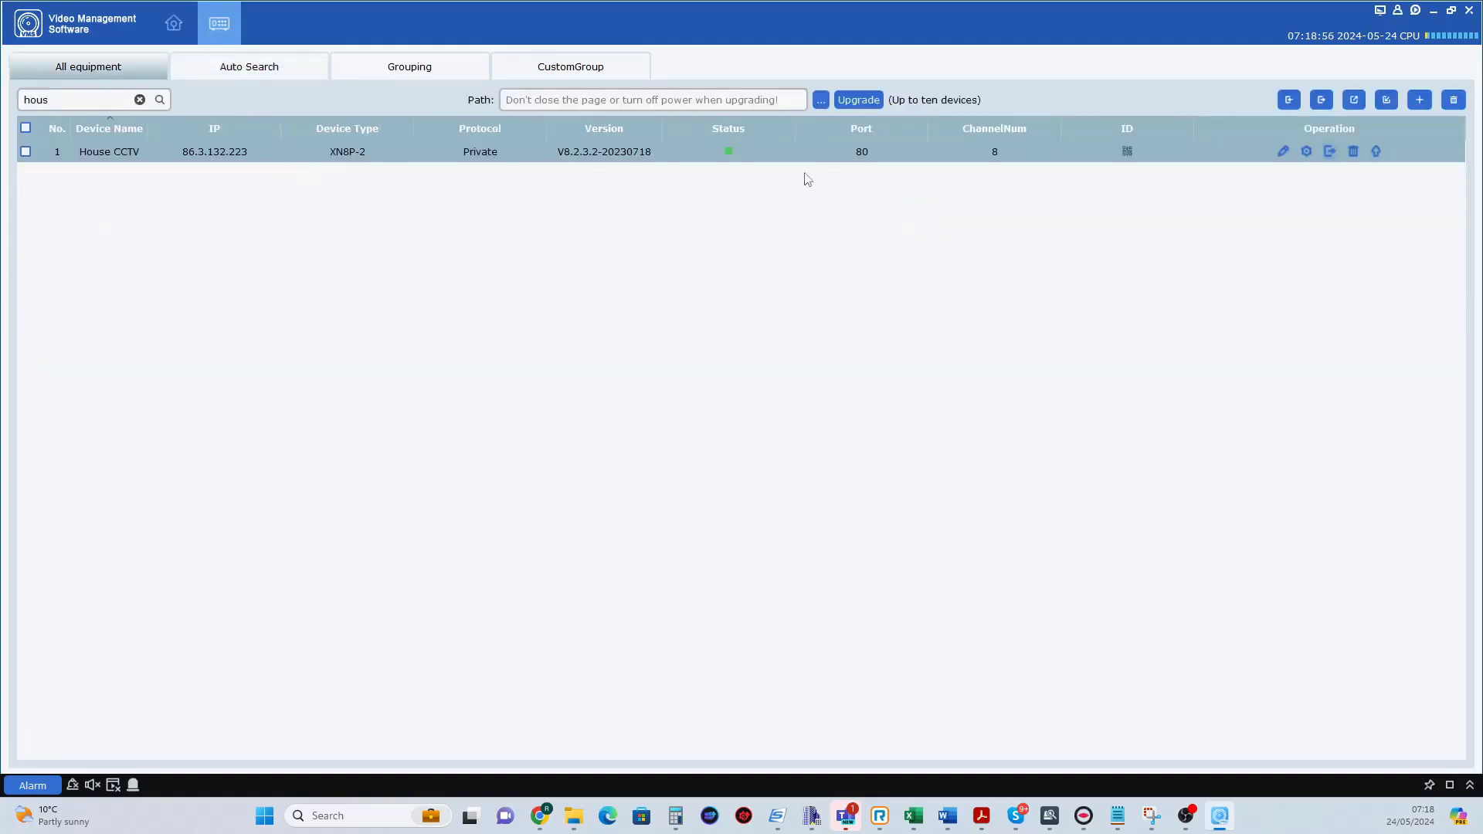
# Step: Open Mainview from Home, search channels for 'house', and put RIGHT DRIVE in the top-left pane
pyautogui.click(174, 24)
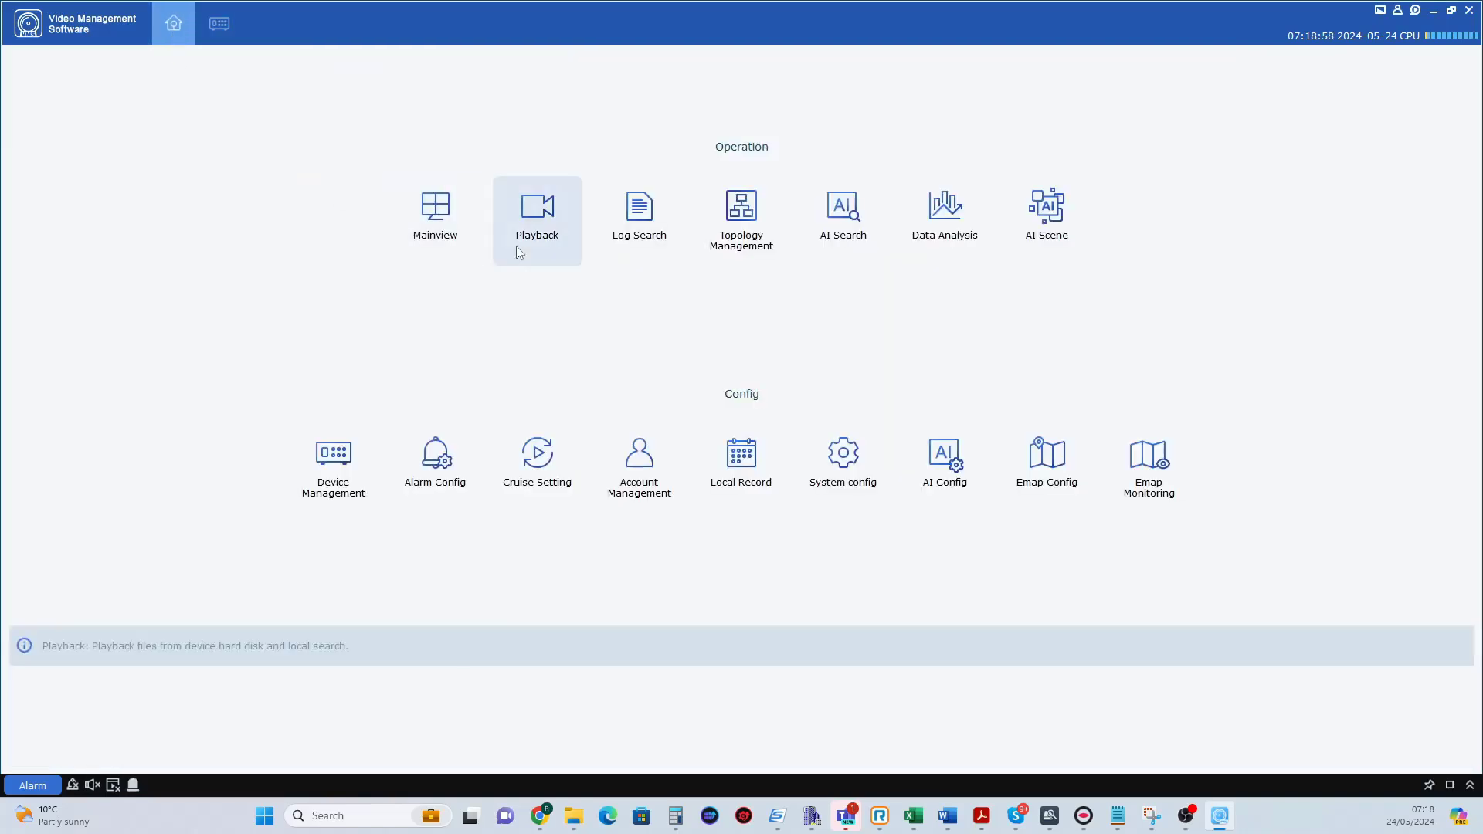
pyautogui.click(436, 220)
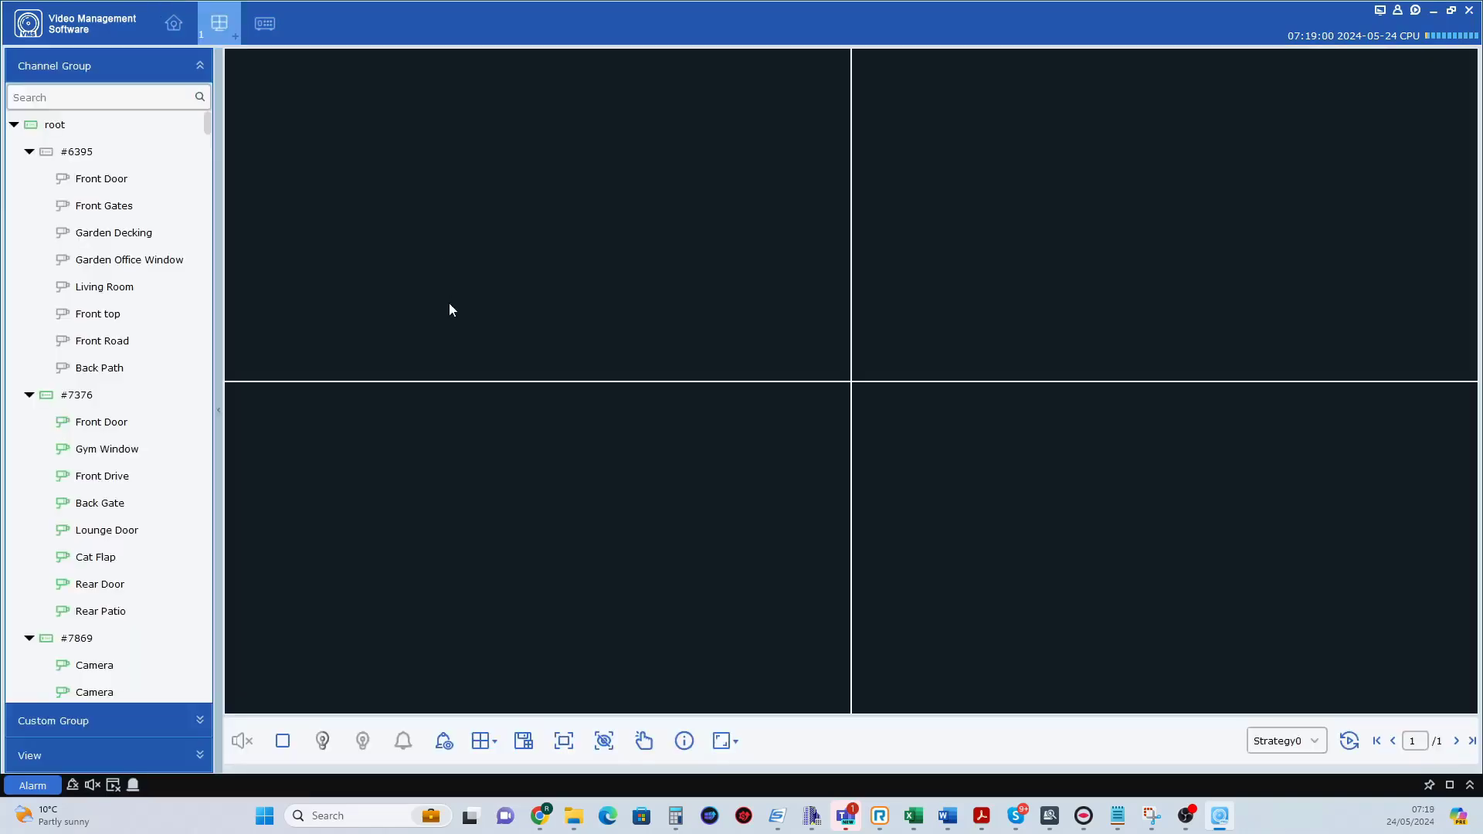
pyautogui.click(87, 96)
pyautogui.write('h')
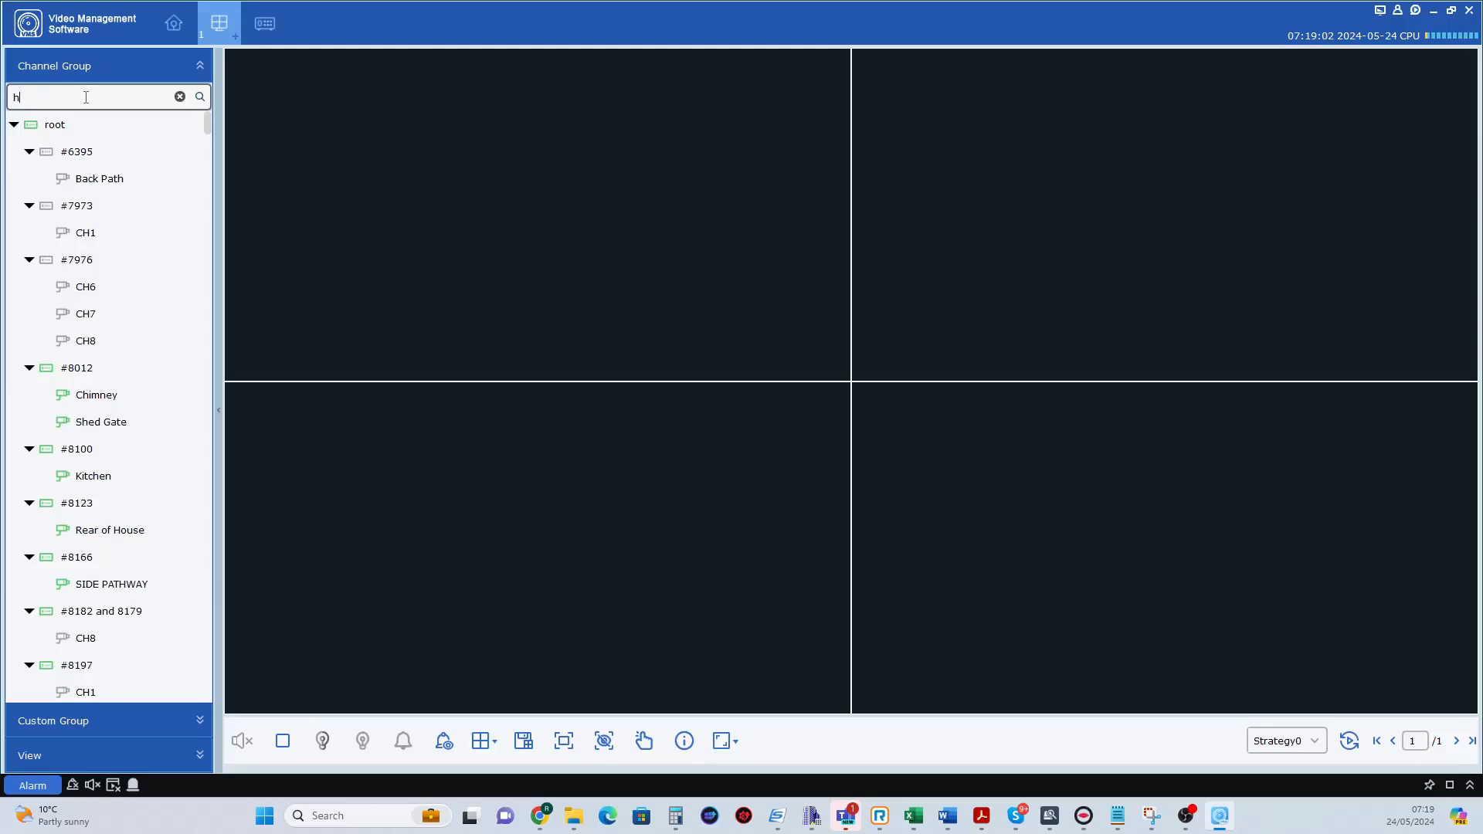
pyautogui.write('ouse')
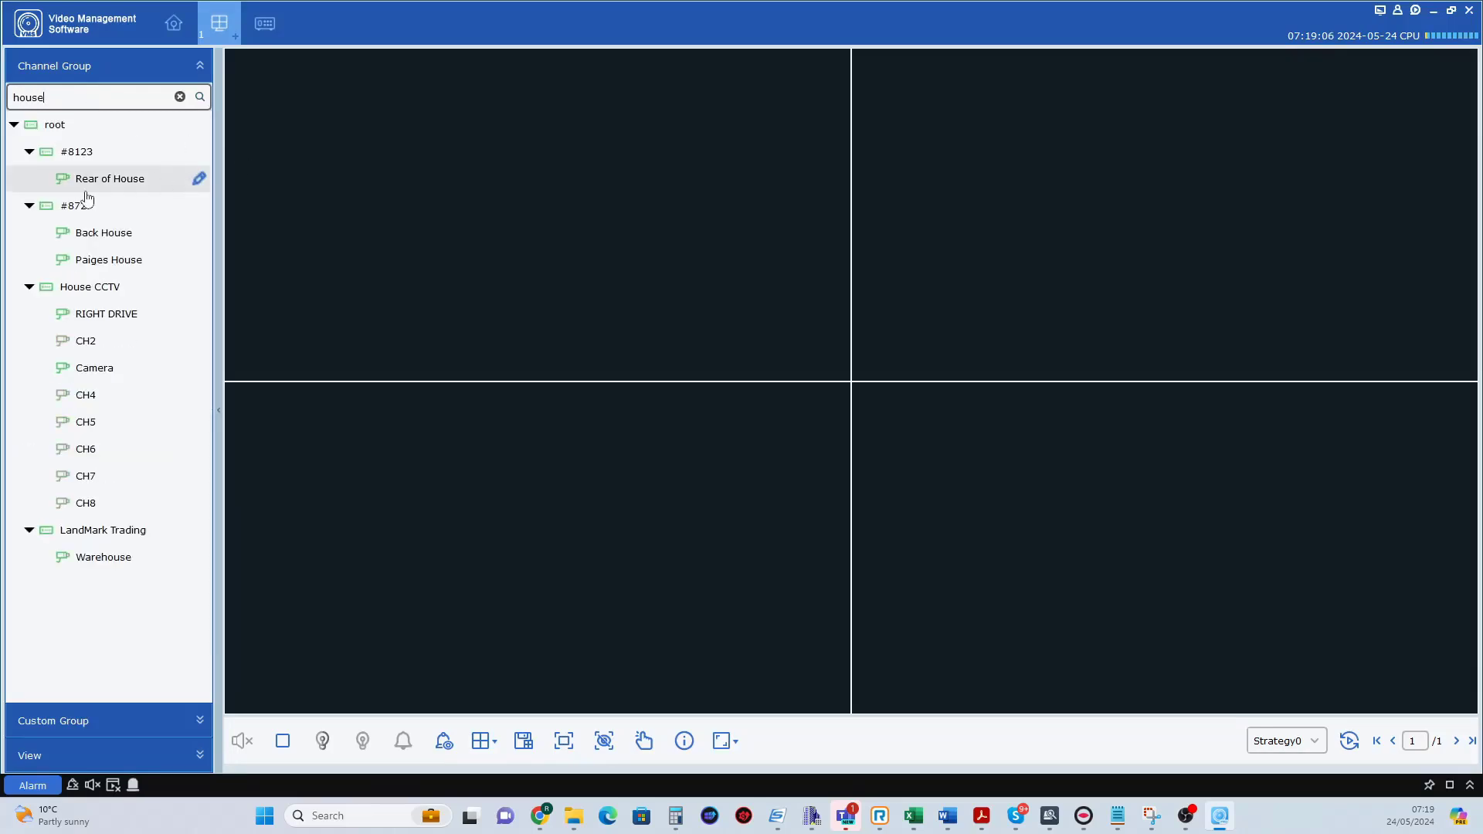
pyautogui.moveTo(109, 319); pyautogui.dragTo(325, 301)
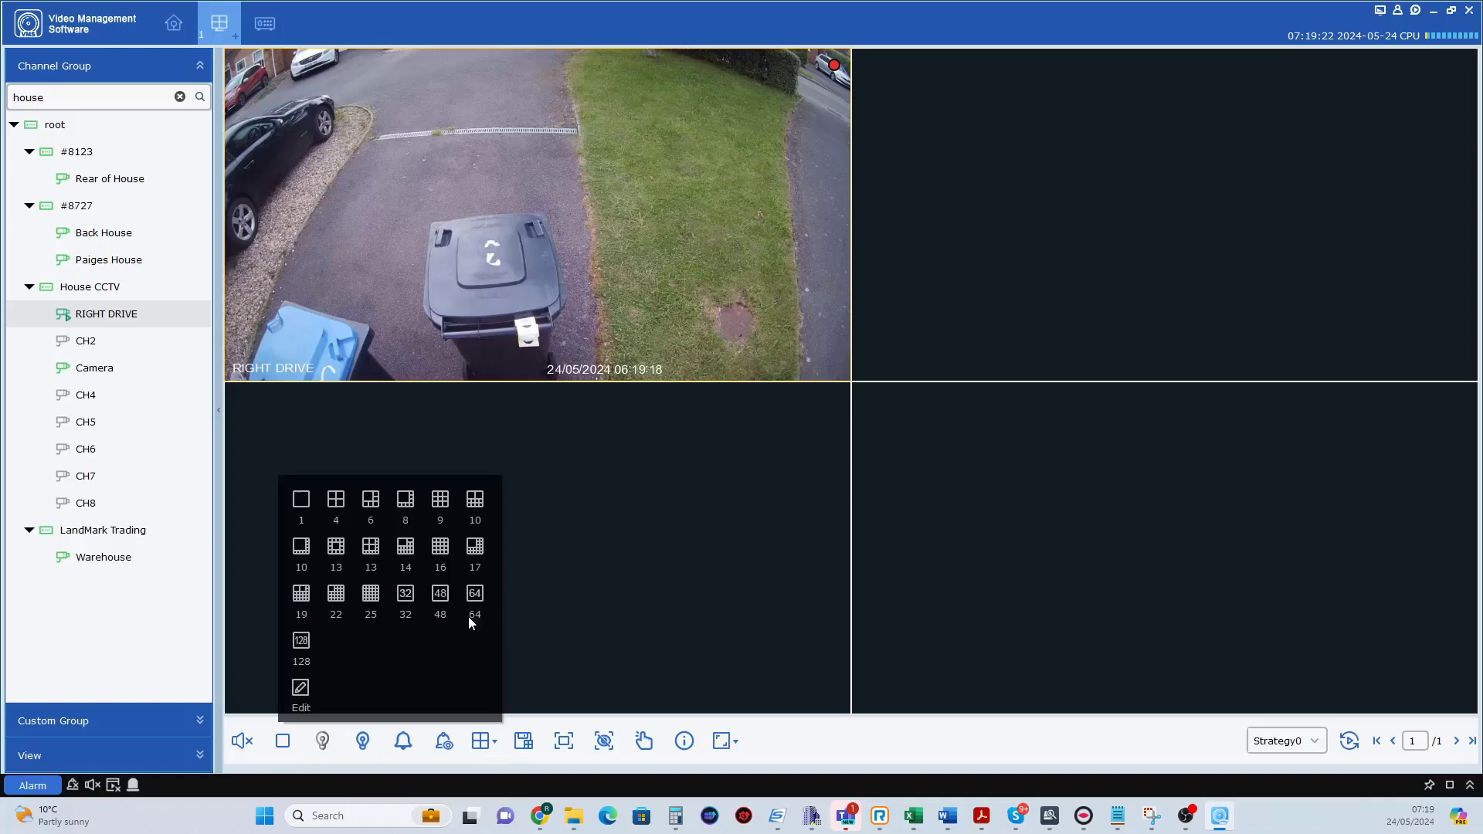
# Step: Switch the live view layout to 64 panes, then close the Mainview tab
pyautogui.click(467, 598)
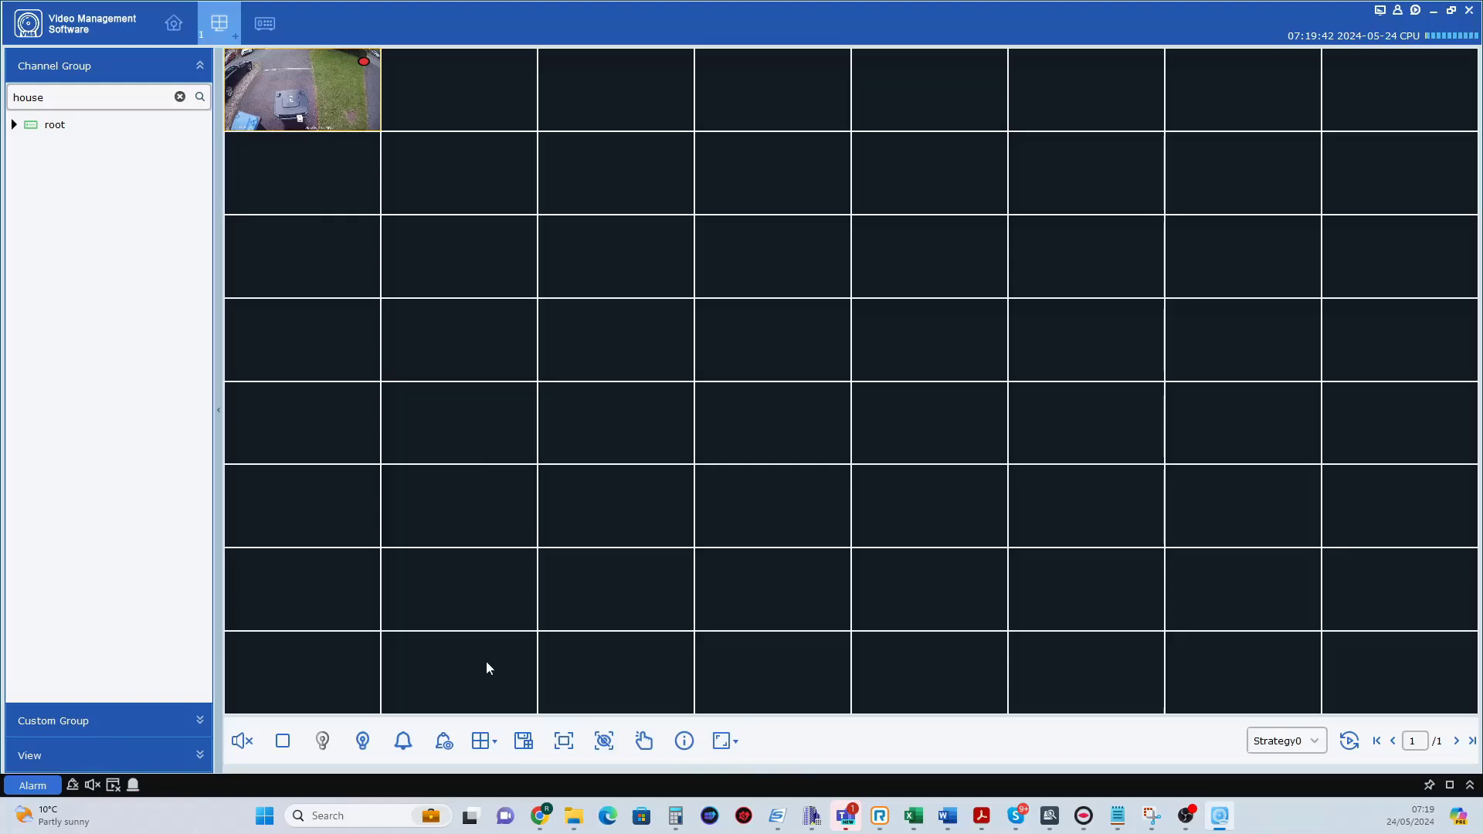
pyautogui.moveTo(328, 85)
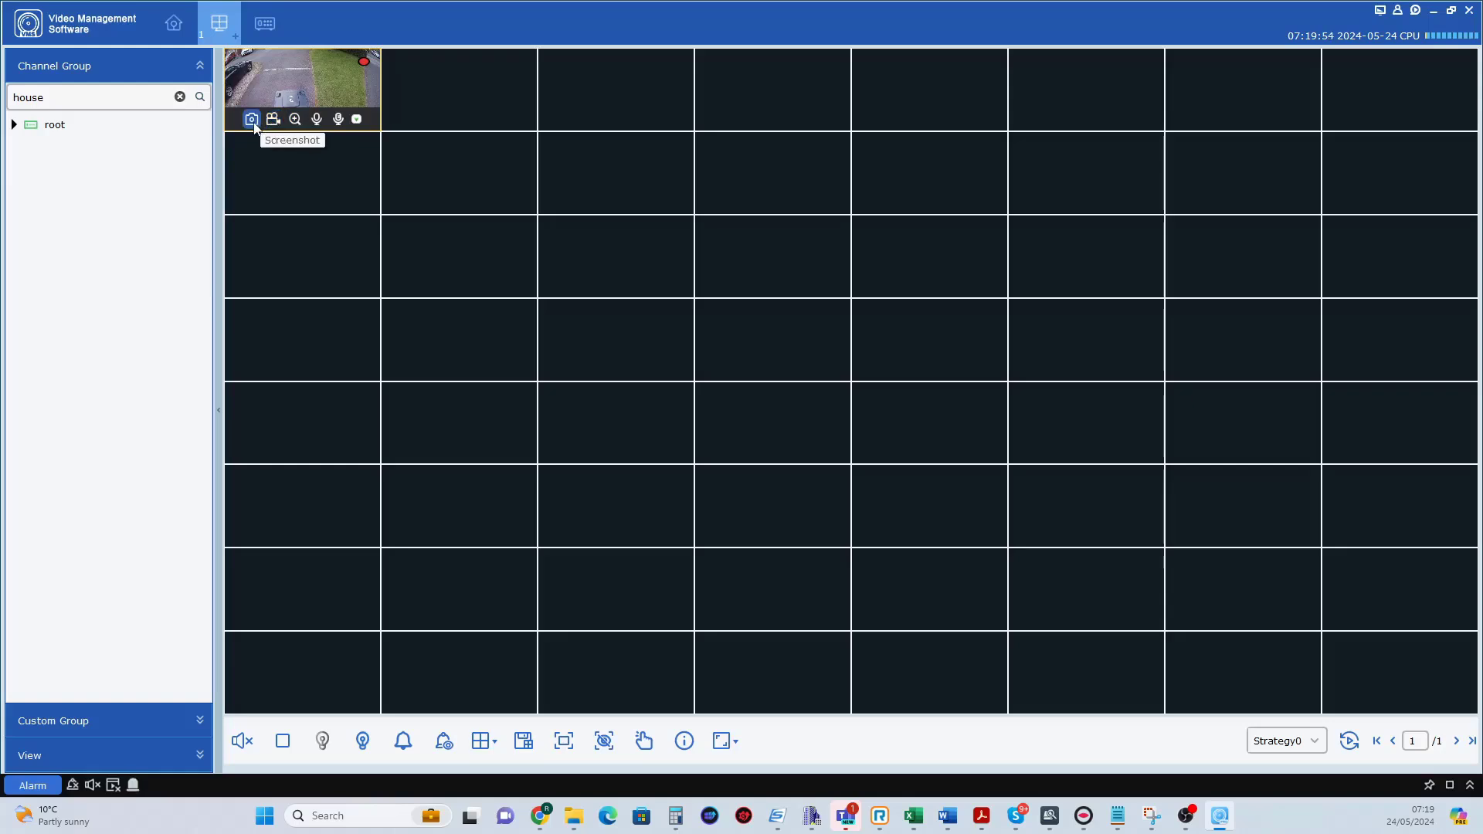
# Step: Close the live view and Device Management tabs, open Playback, and select RIGHT DRIVE via an 'ho' search
pyautogui.click(238, 15)
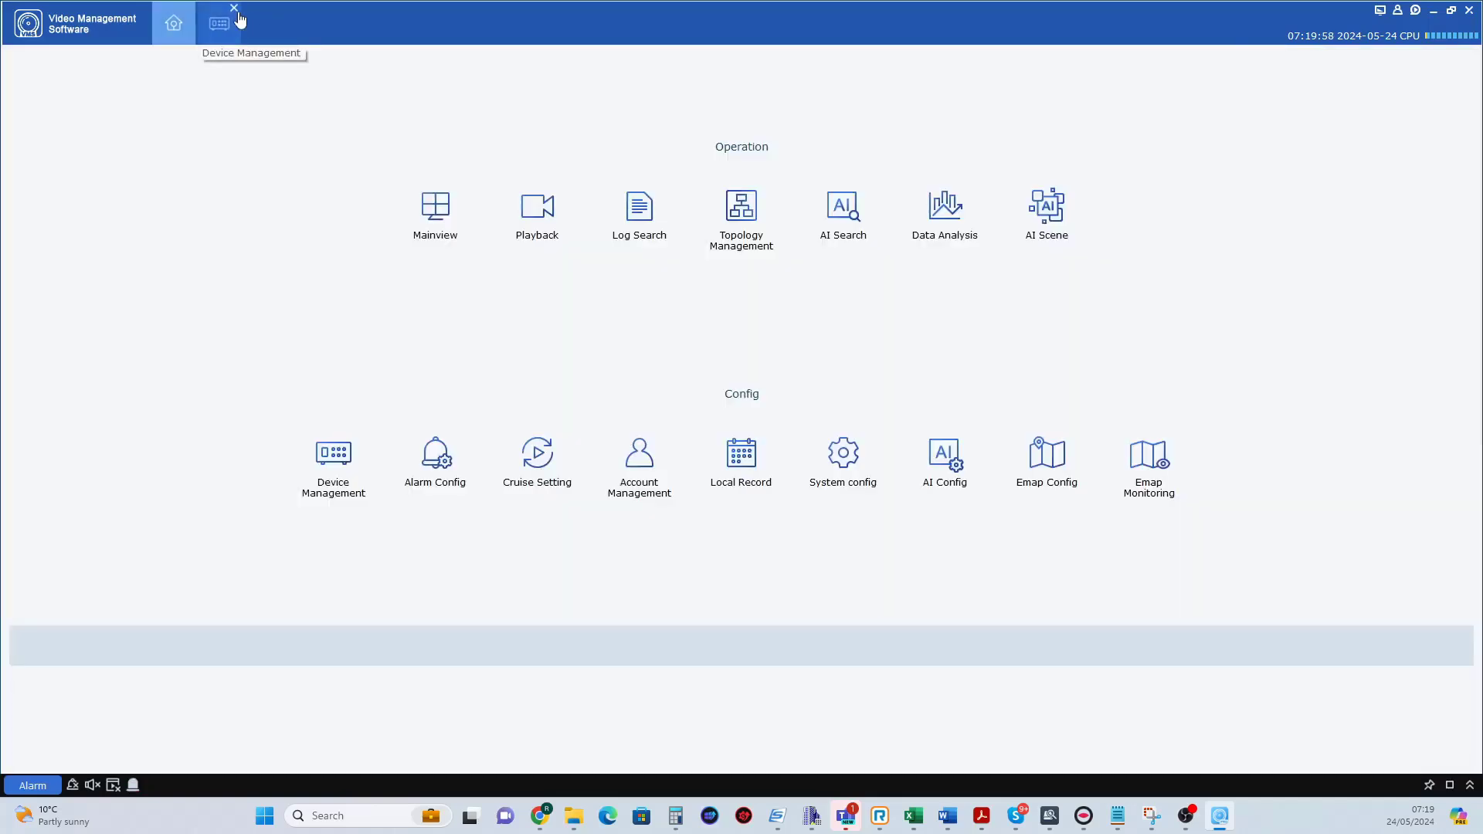
pyautogui.click(235, 13)
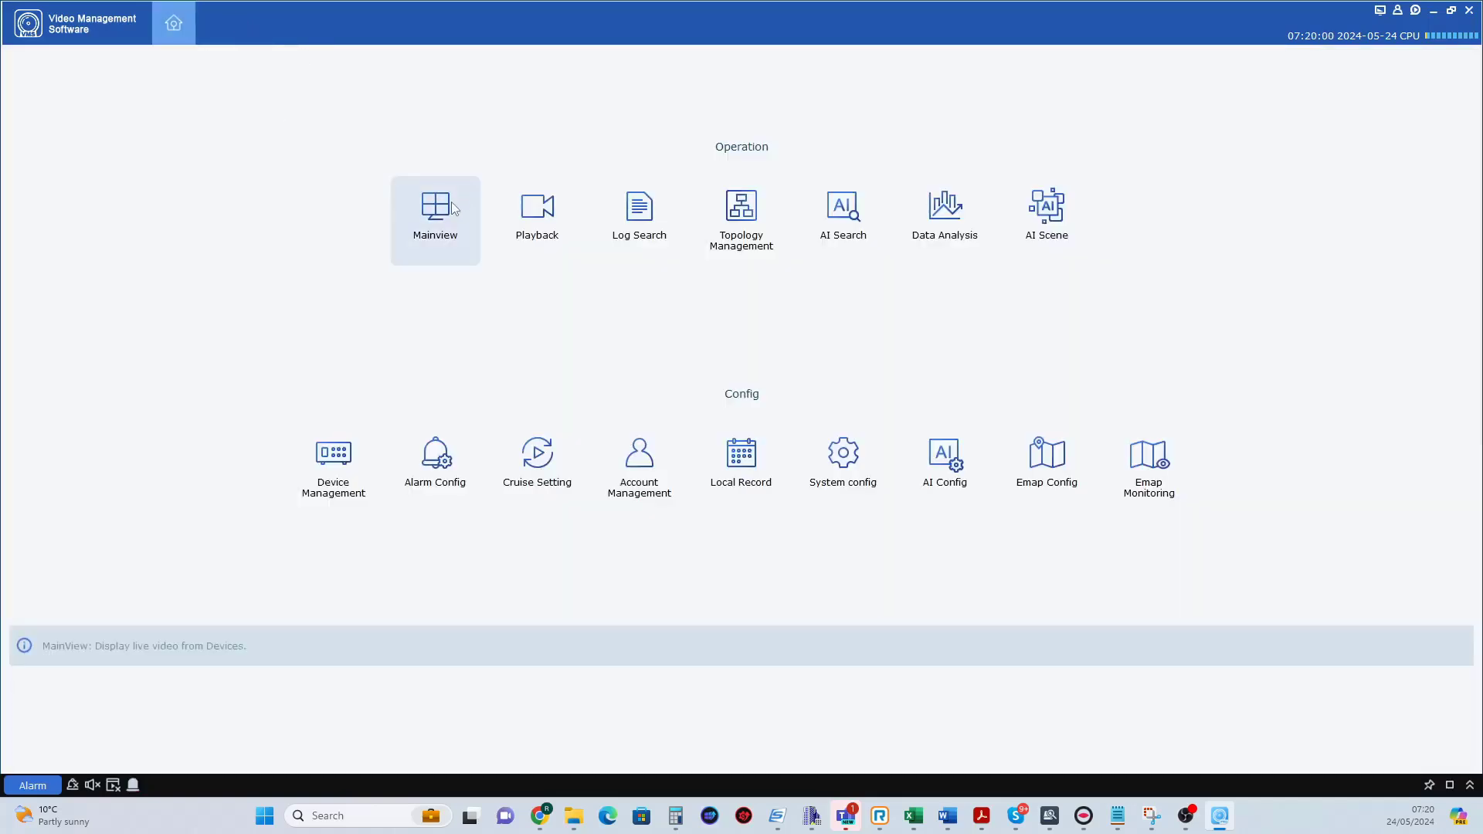
pyautogui.click(546, 224)
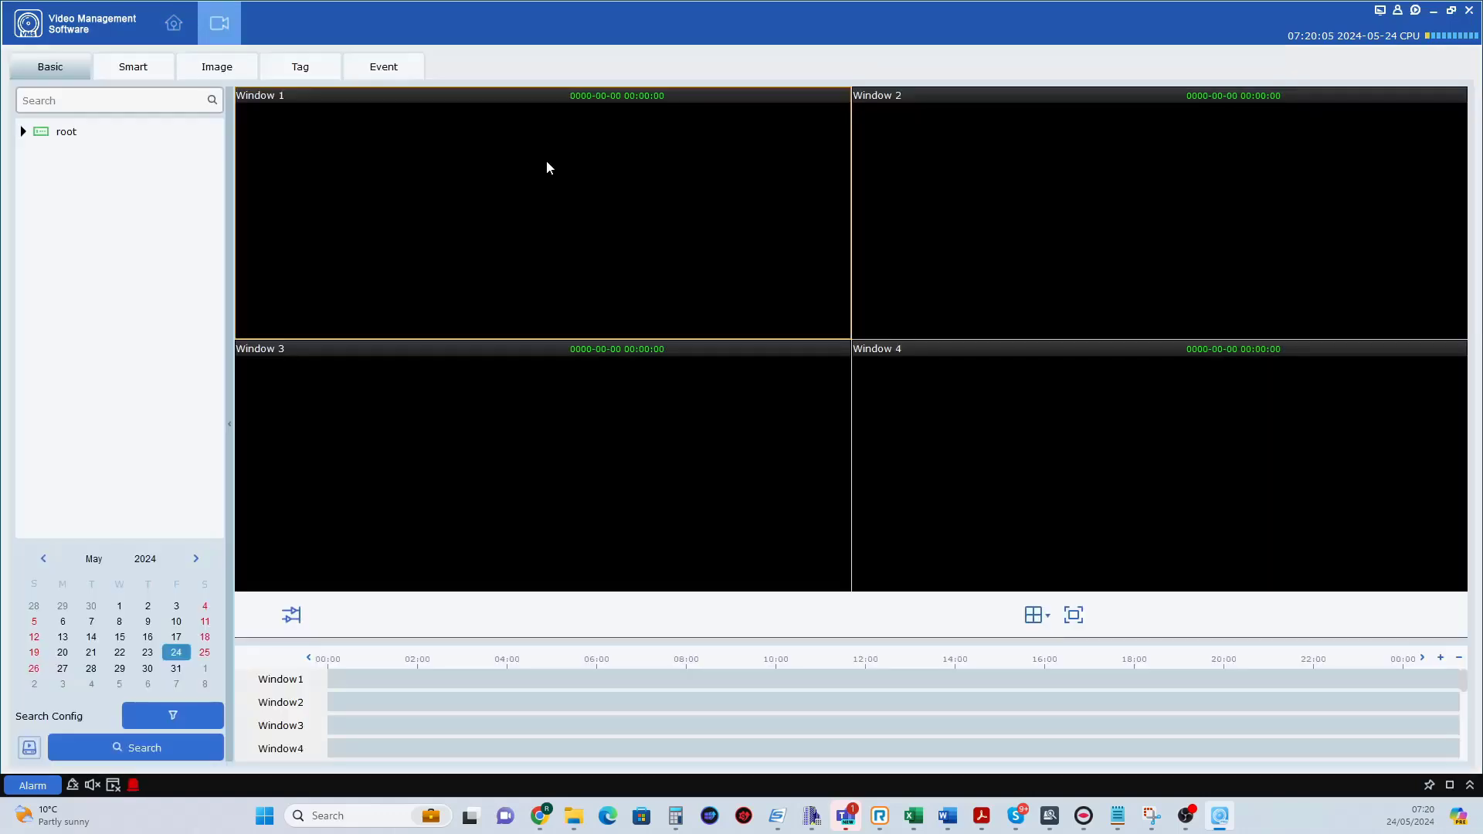
pyautogui.click(109, 96)
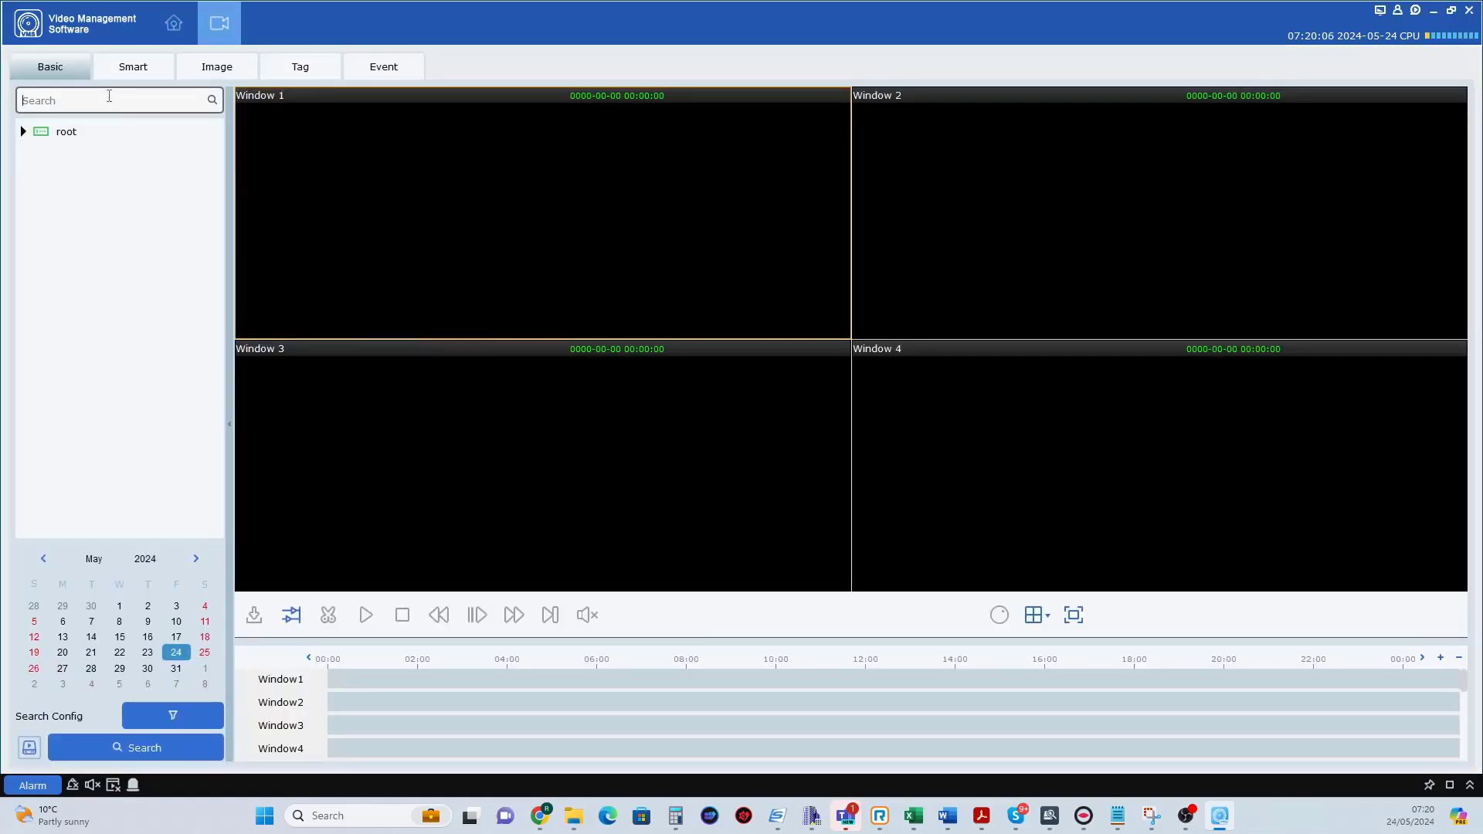
pyautogui.write('house')
pyautogui.click(211, 99)
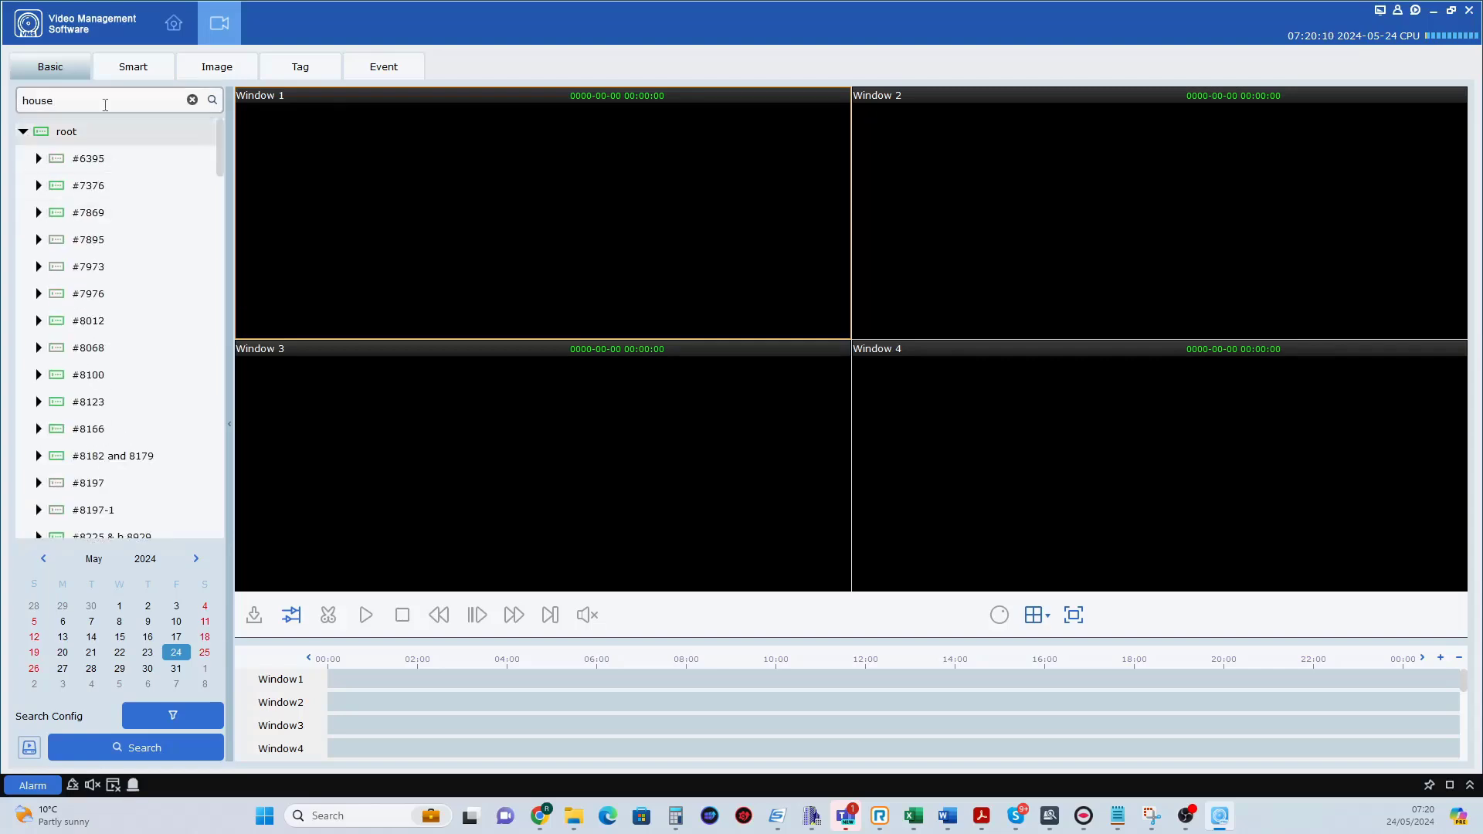
pyautogui.click(213, 100)
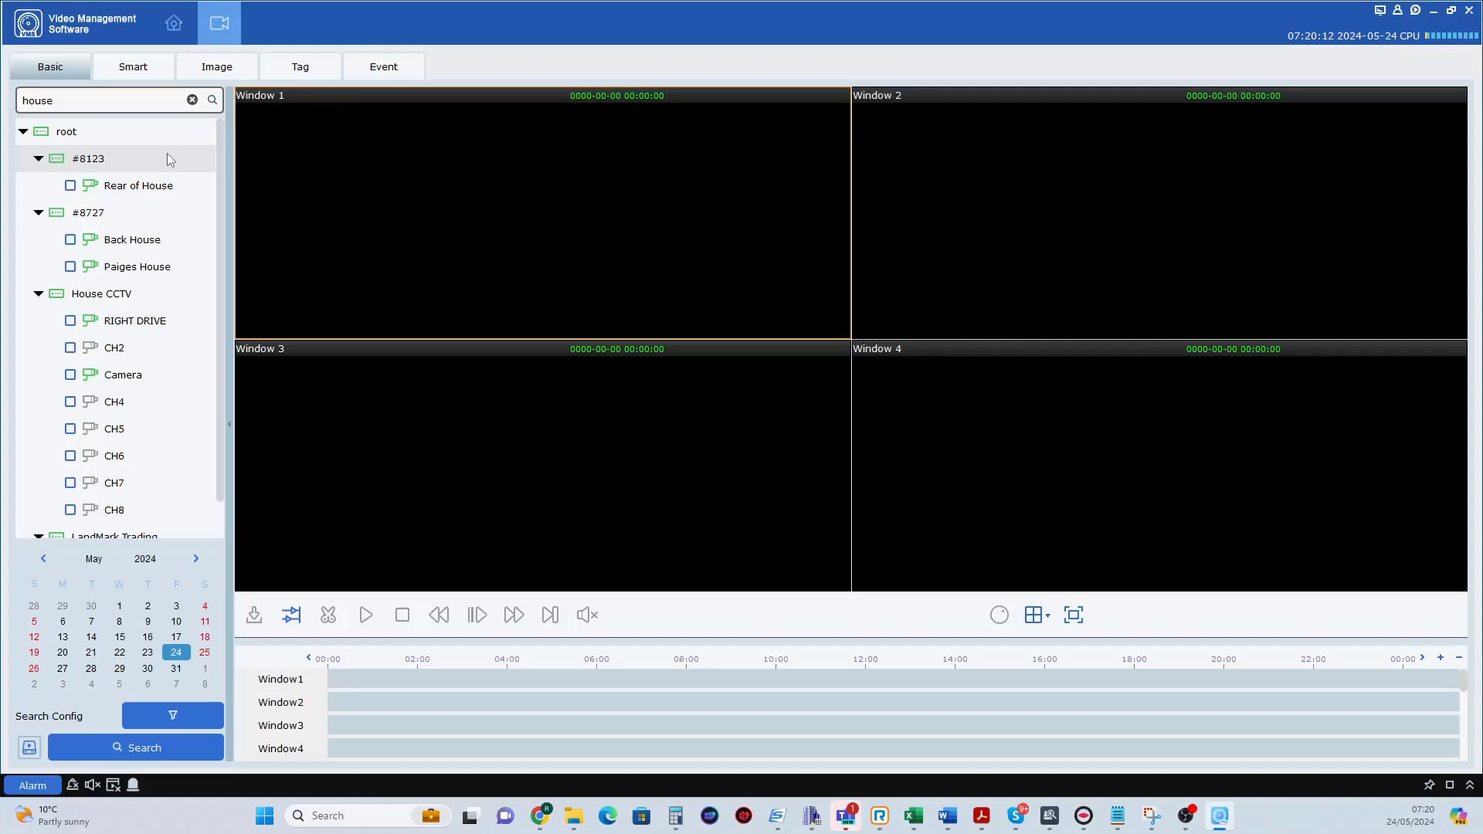
pyautogui.click(71, 322)
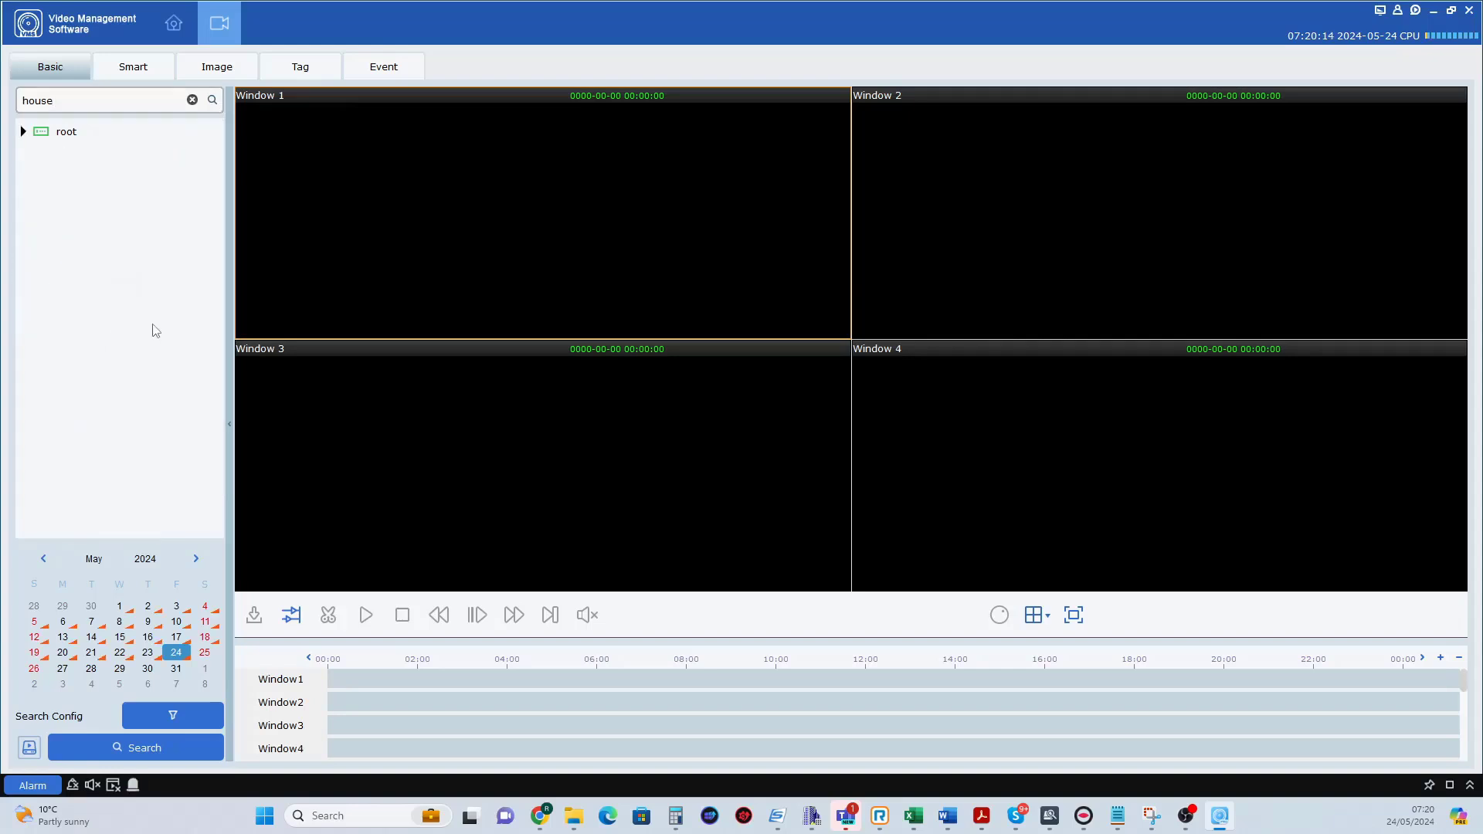
# Step: Search RIGHT DRIVE's recordings for 24 May and bring up the Search Config filter
pyautogui.click(63, 103)
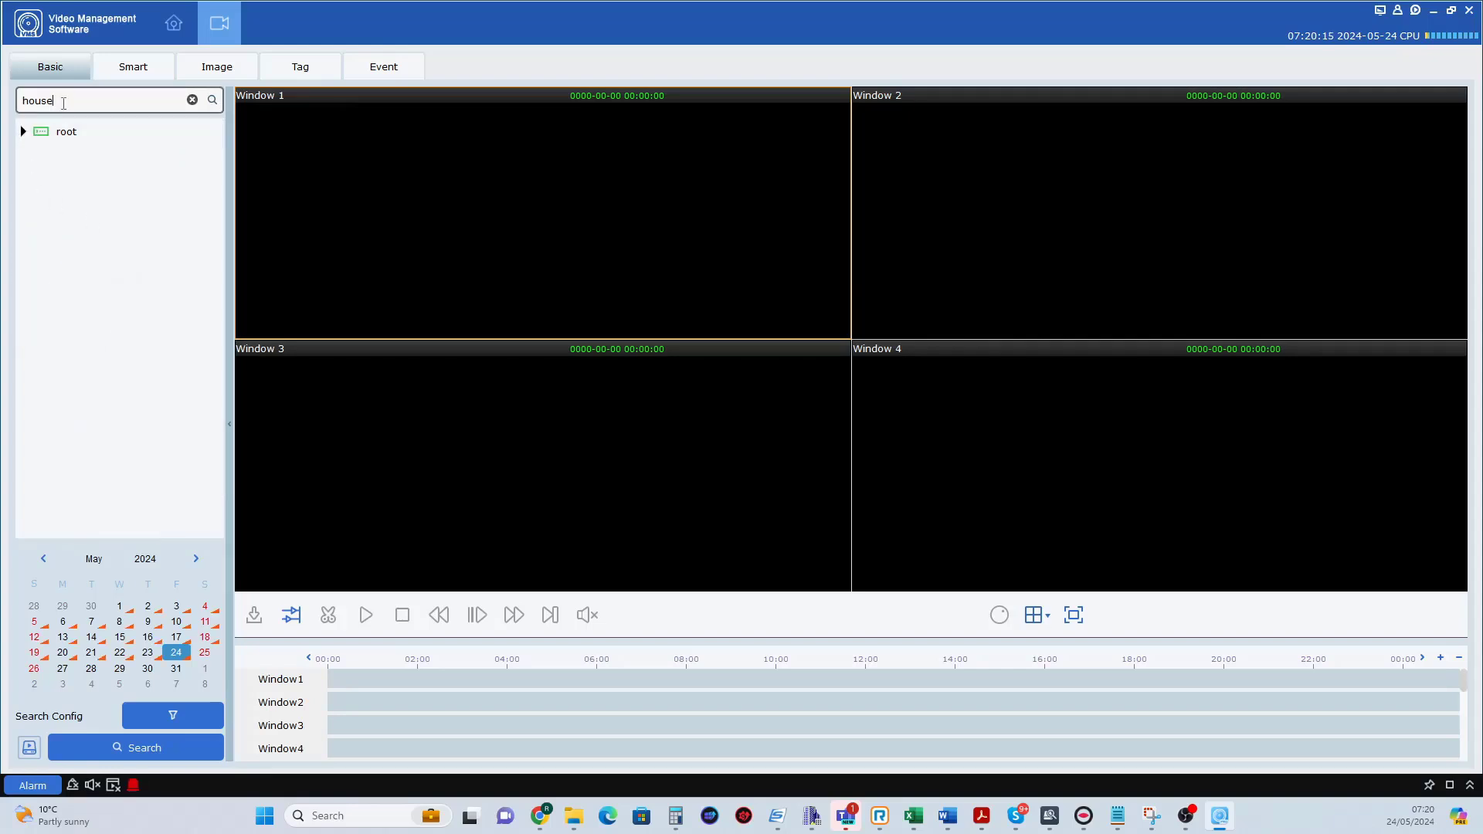
pyautogui.click(213, 101)
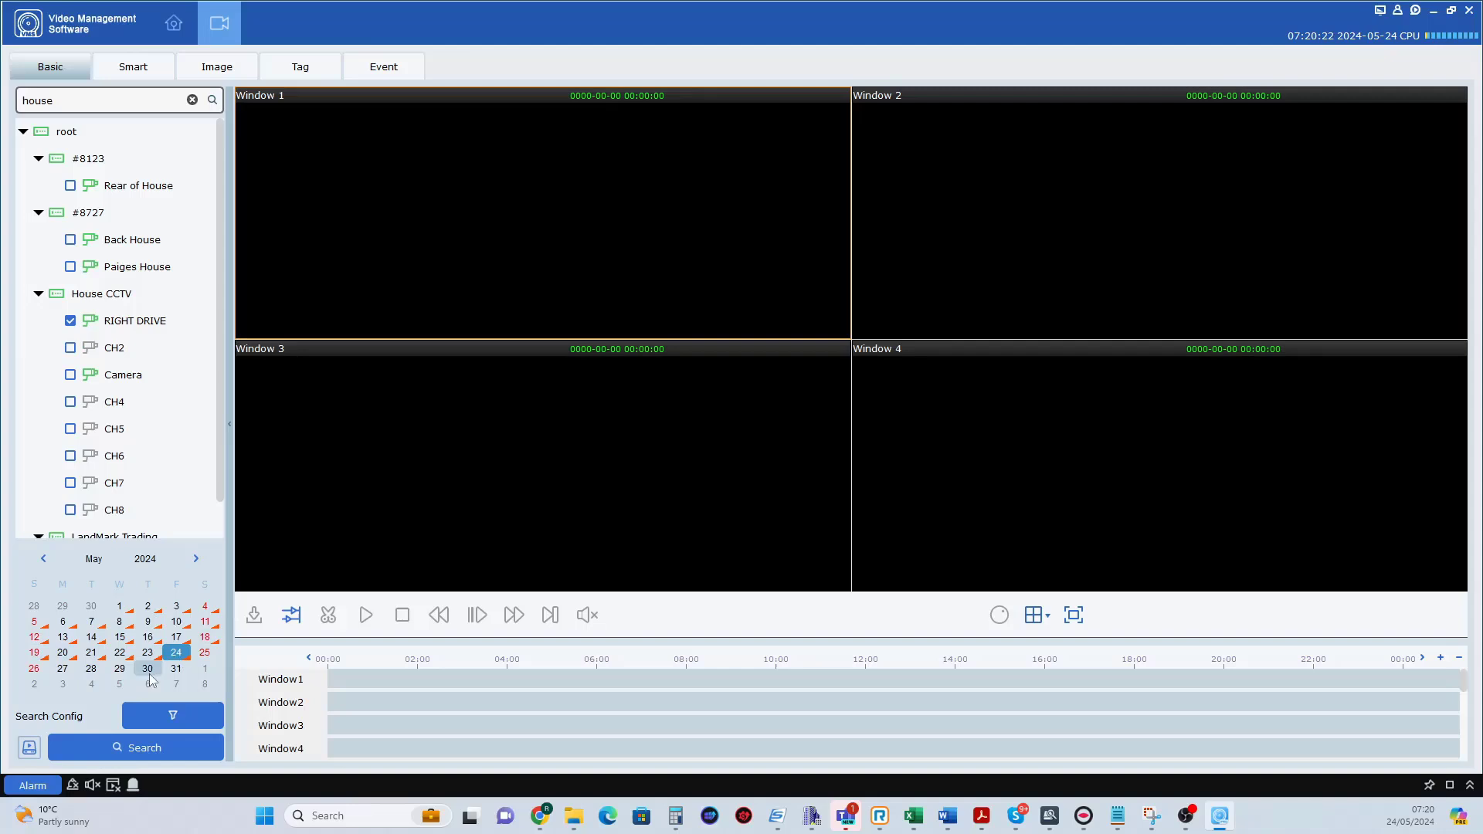
pyautogui.click(148, 743)
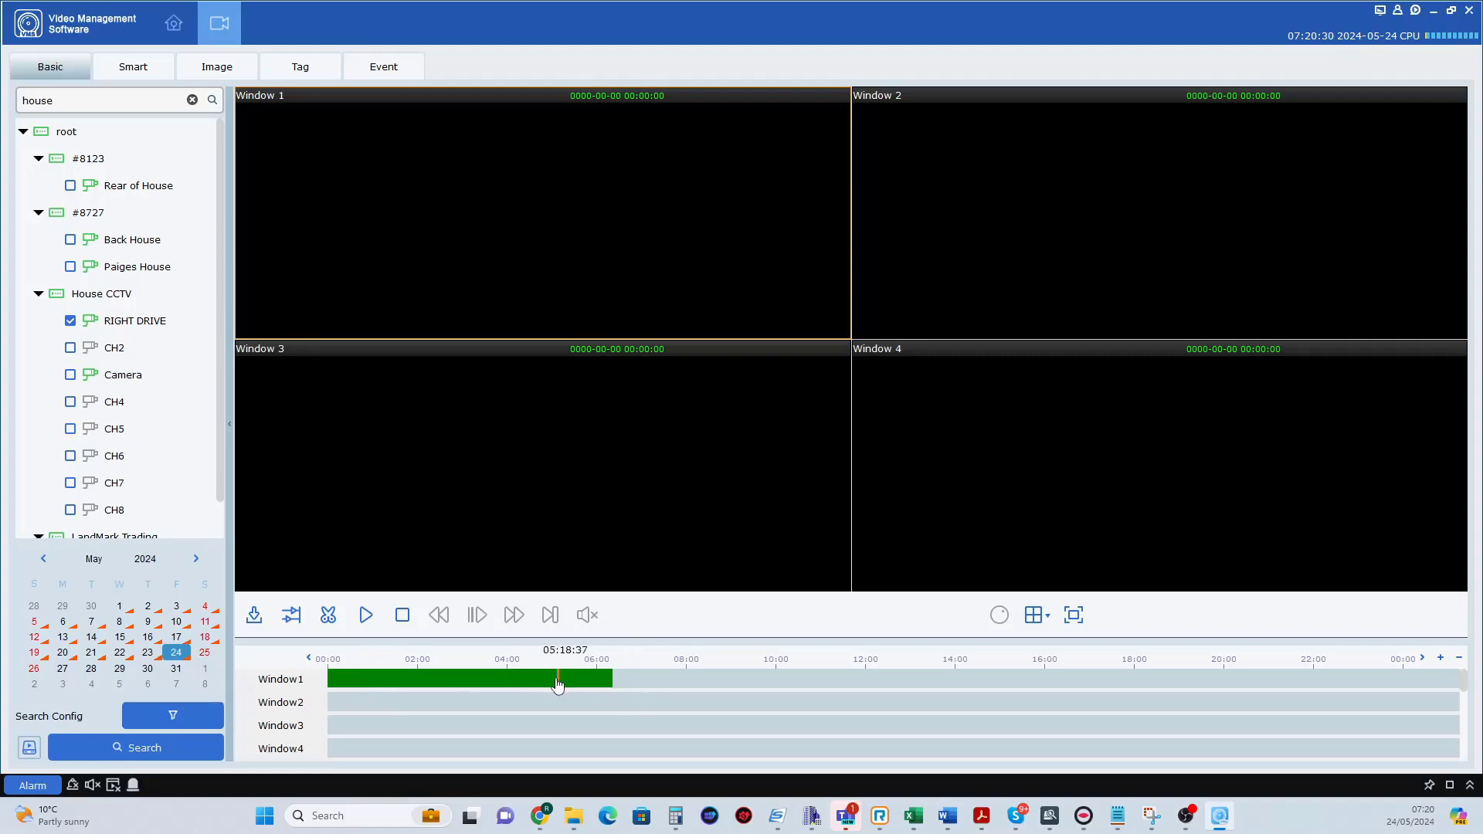
pyautogui.click(188, 716)
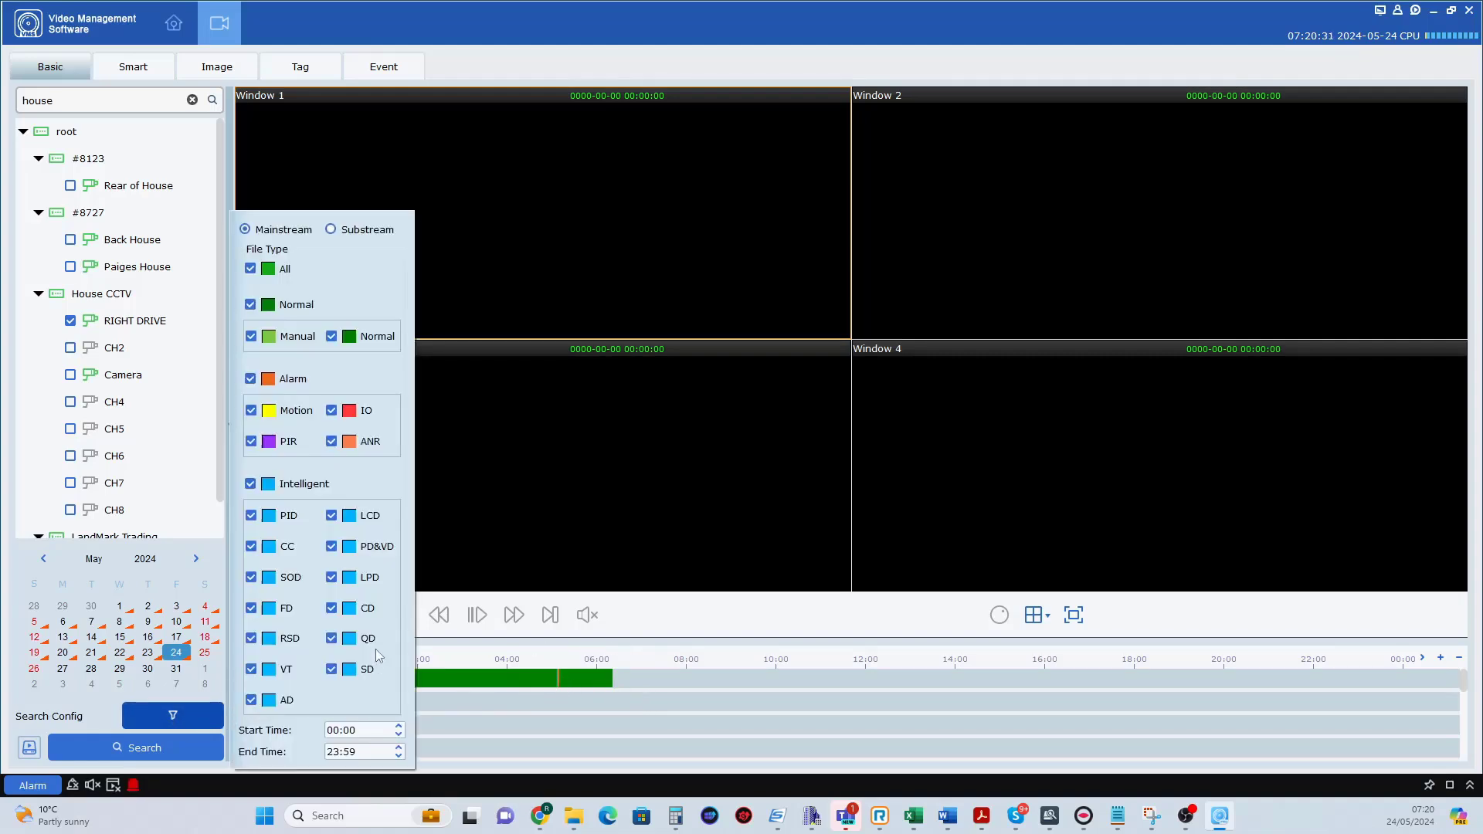
# Step: Limit the search to Alarm types (Motion, IO, PIR, ANR), re-search, and play from about 05:08
pyautogui.click(250, 268)
pyautogui.click(251, 410)
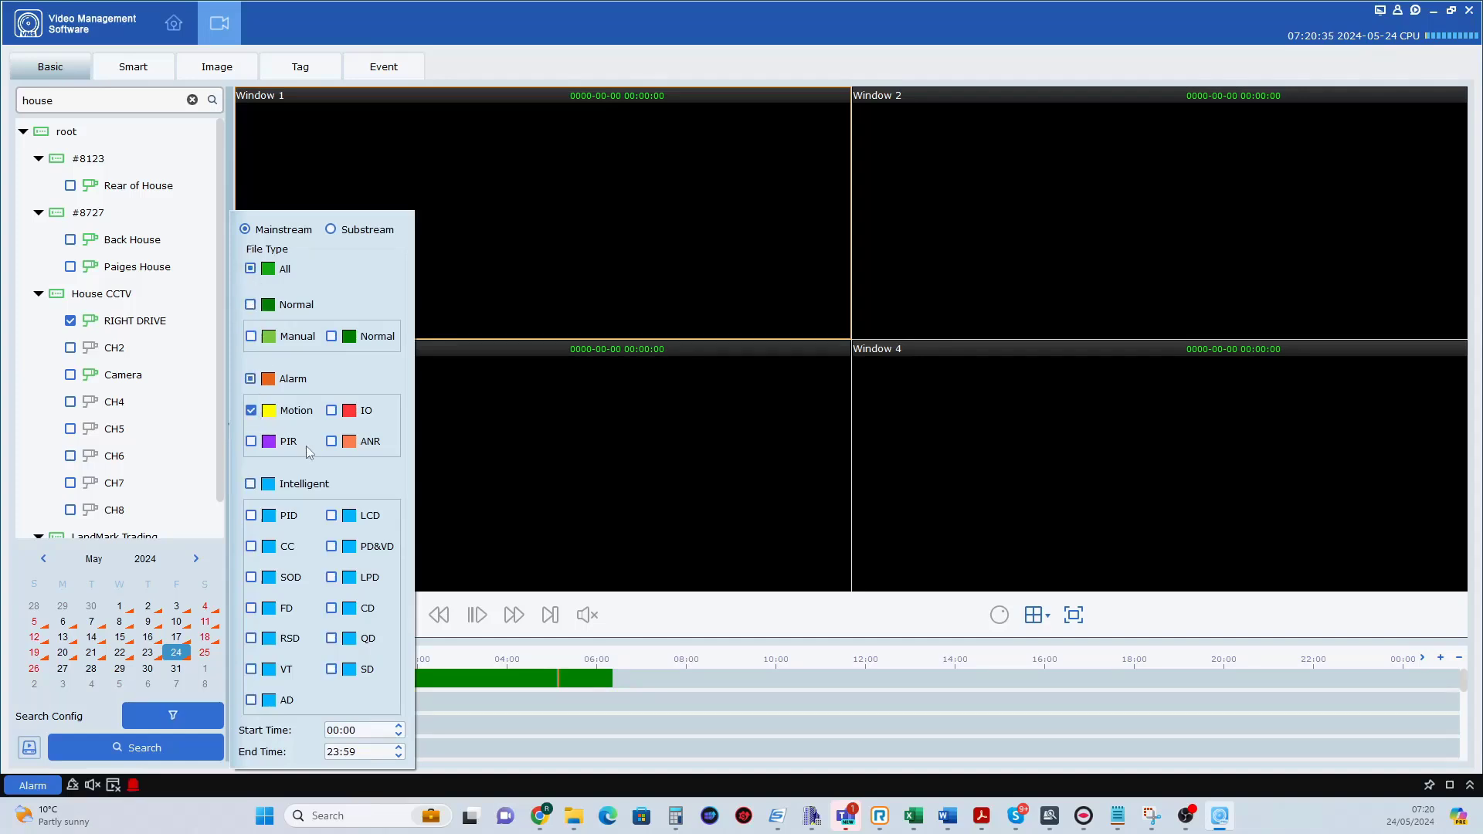
pyautogui.click(251, 378)
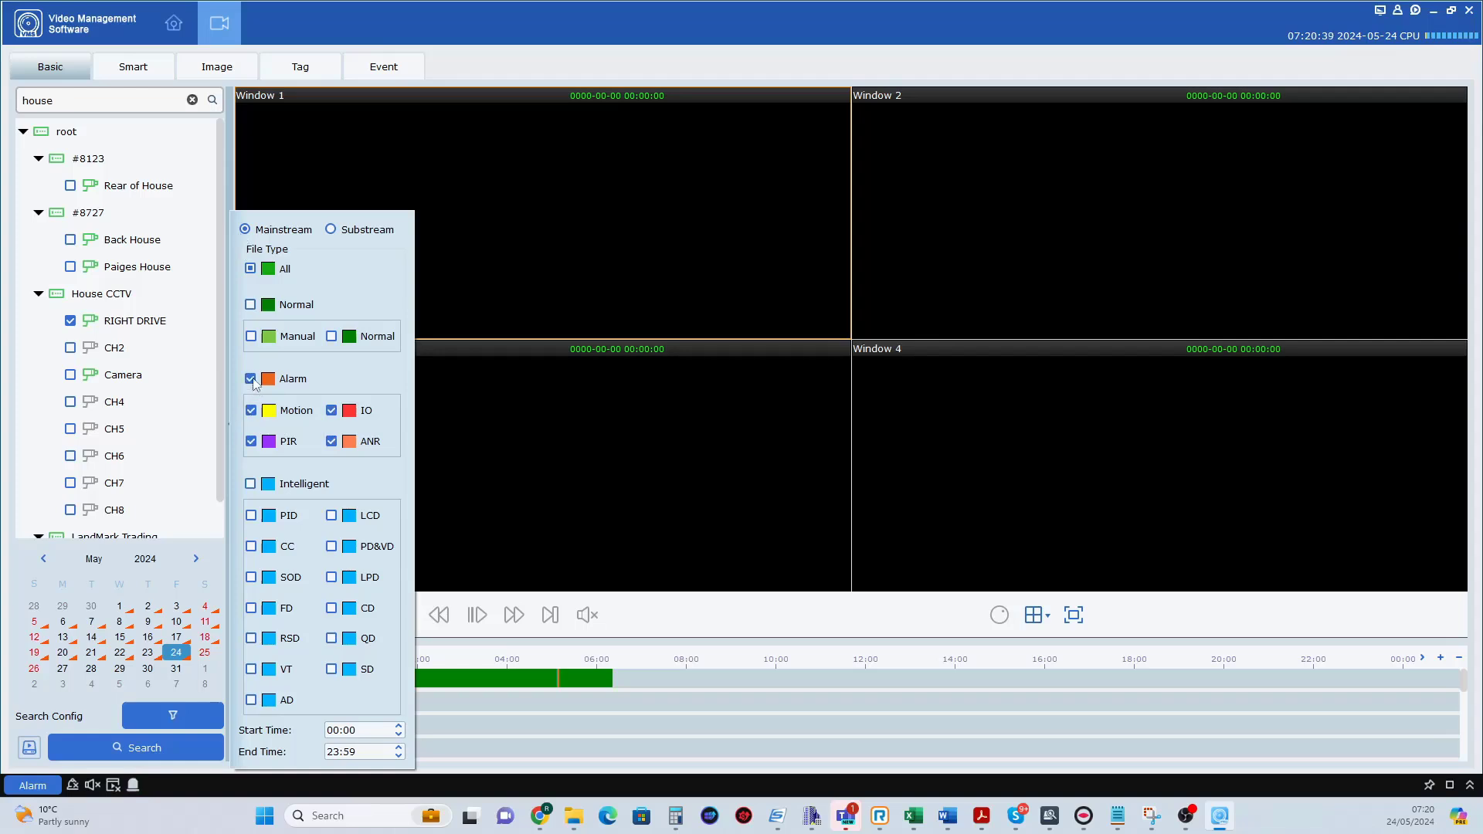
pyautogui.click(178, 749)
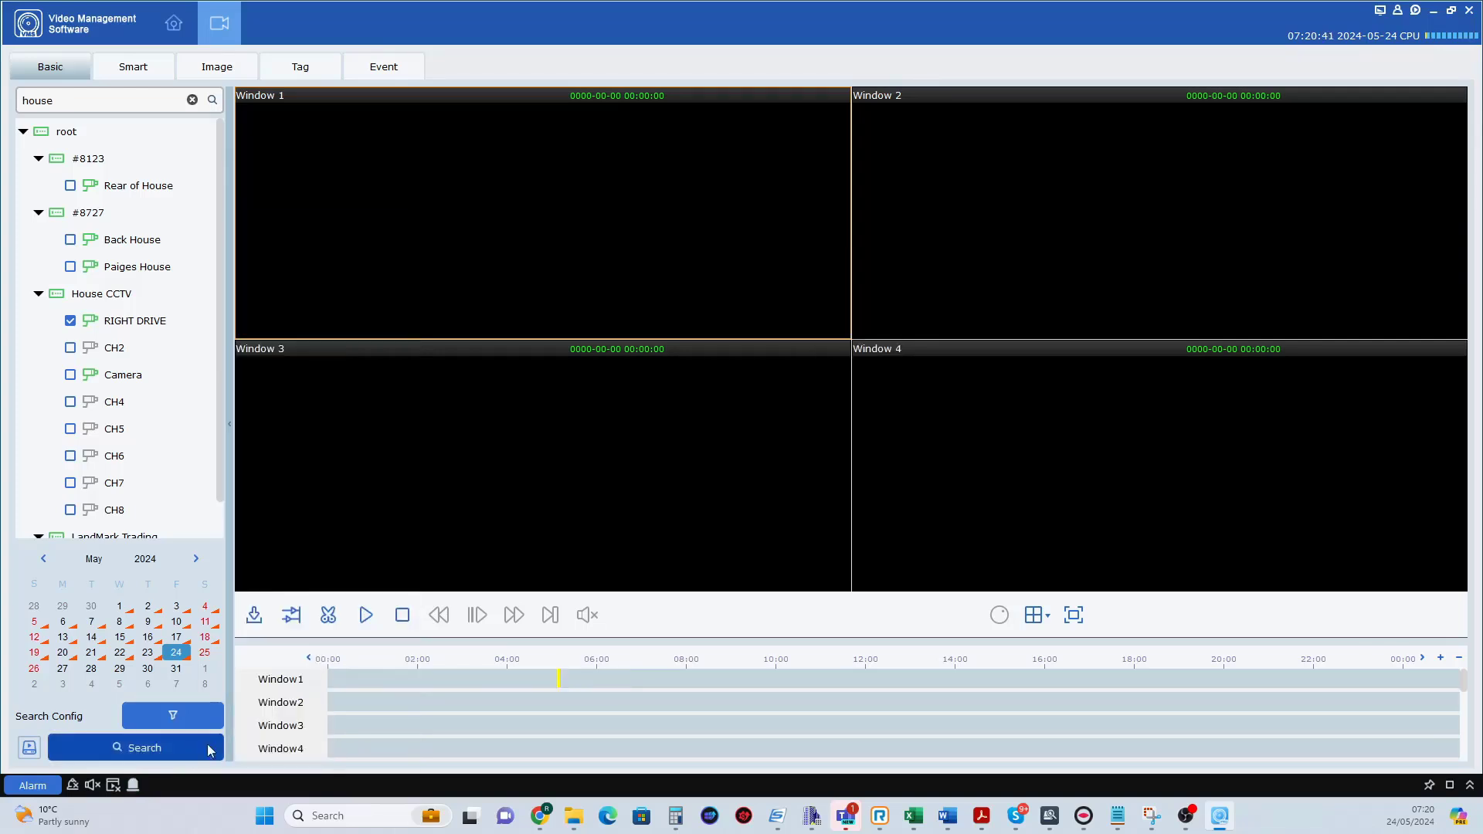
pyautogui.click(560, 680)
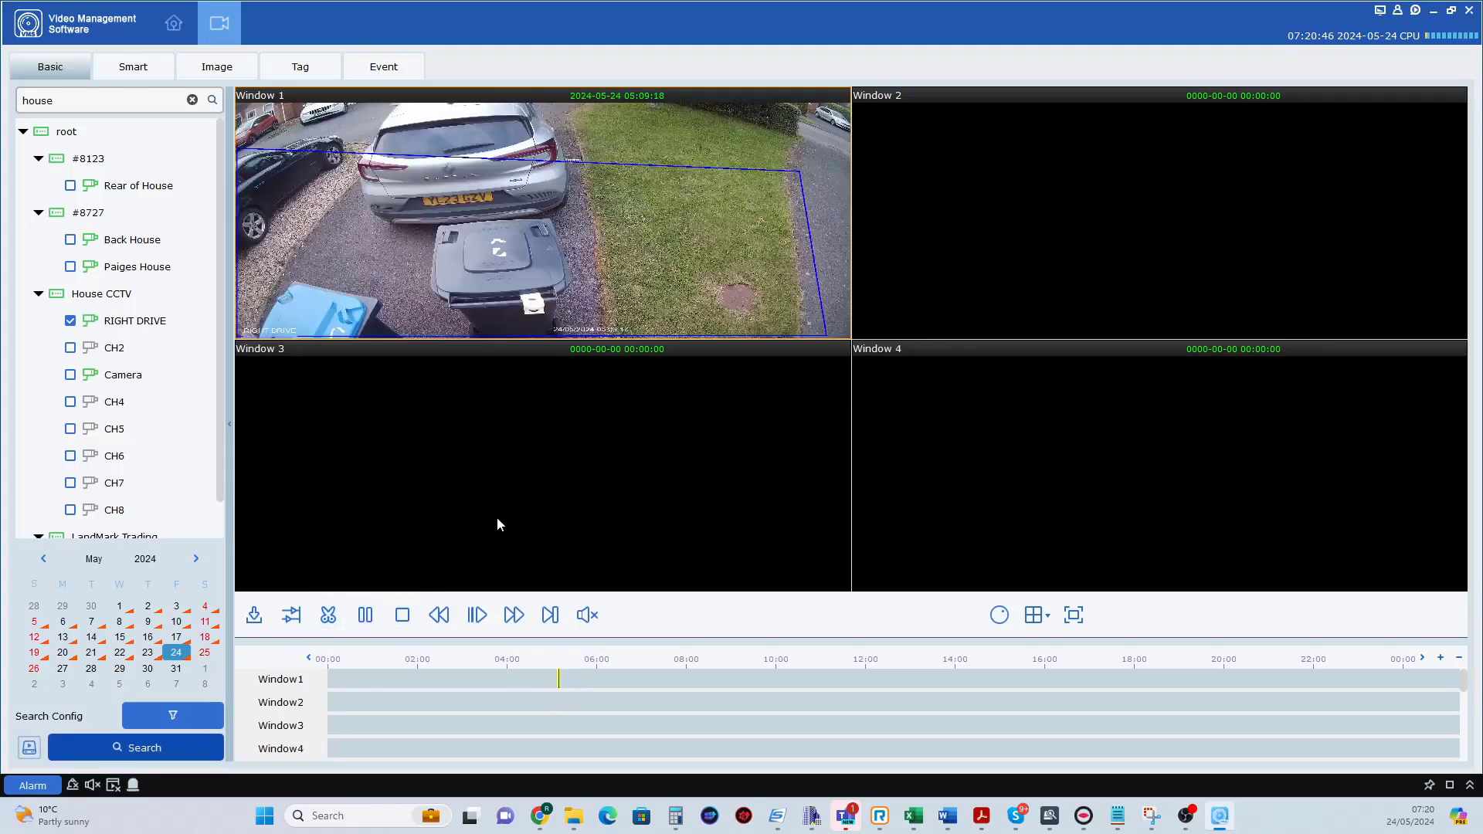
pyautogui.click(254, 616)
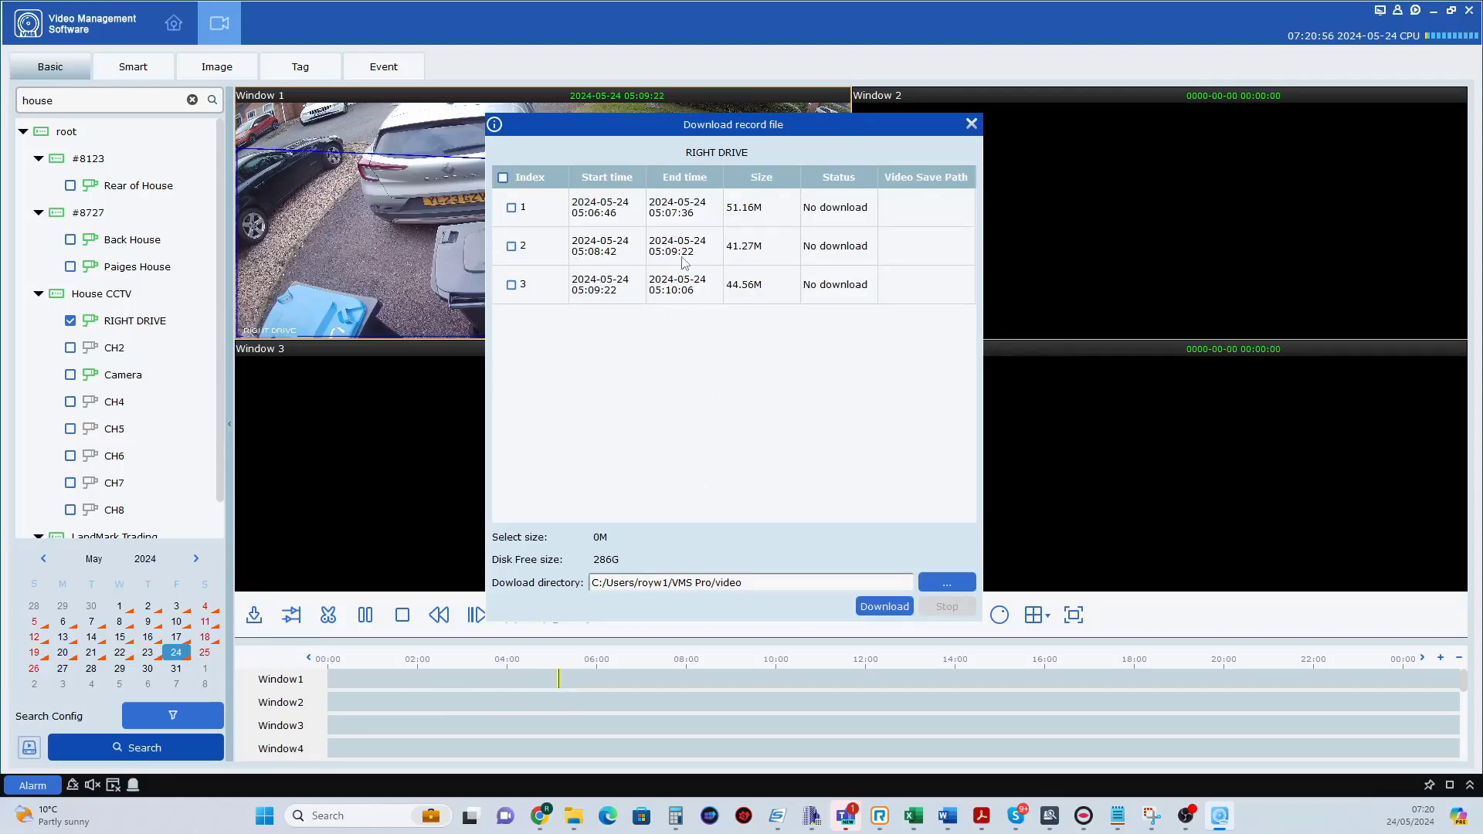
pyautogui.click(970, 125)
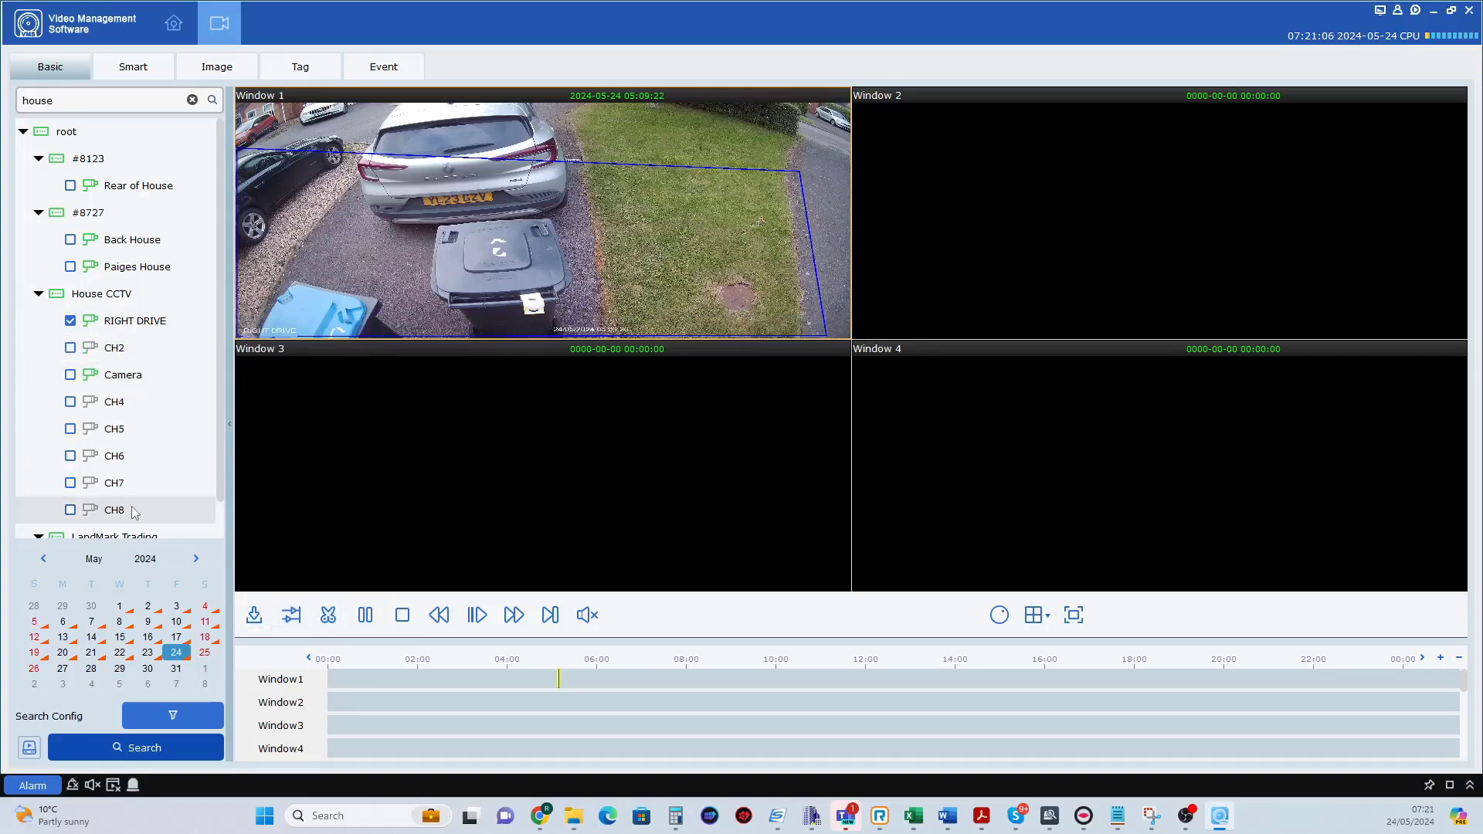
# Step: Start a clip on the RIGHT DRIVE playback and drag its right end marker later
pyautogui.click(328, 618)
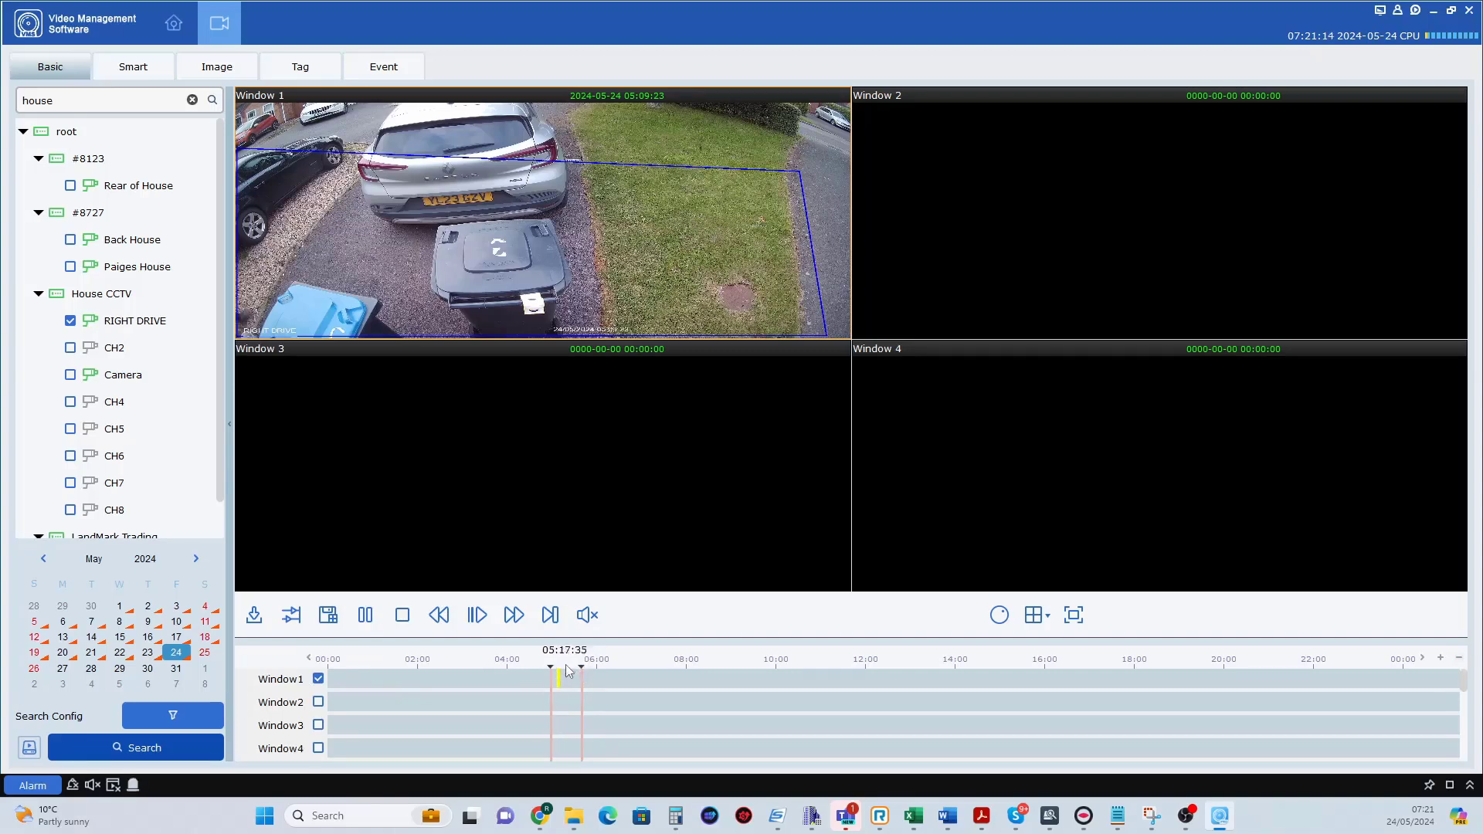
pyautogui.moveTo(582, 669); pyautogui.dragTo(595, 665)
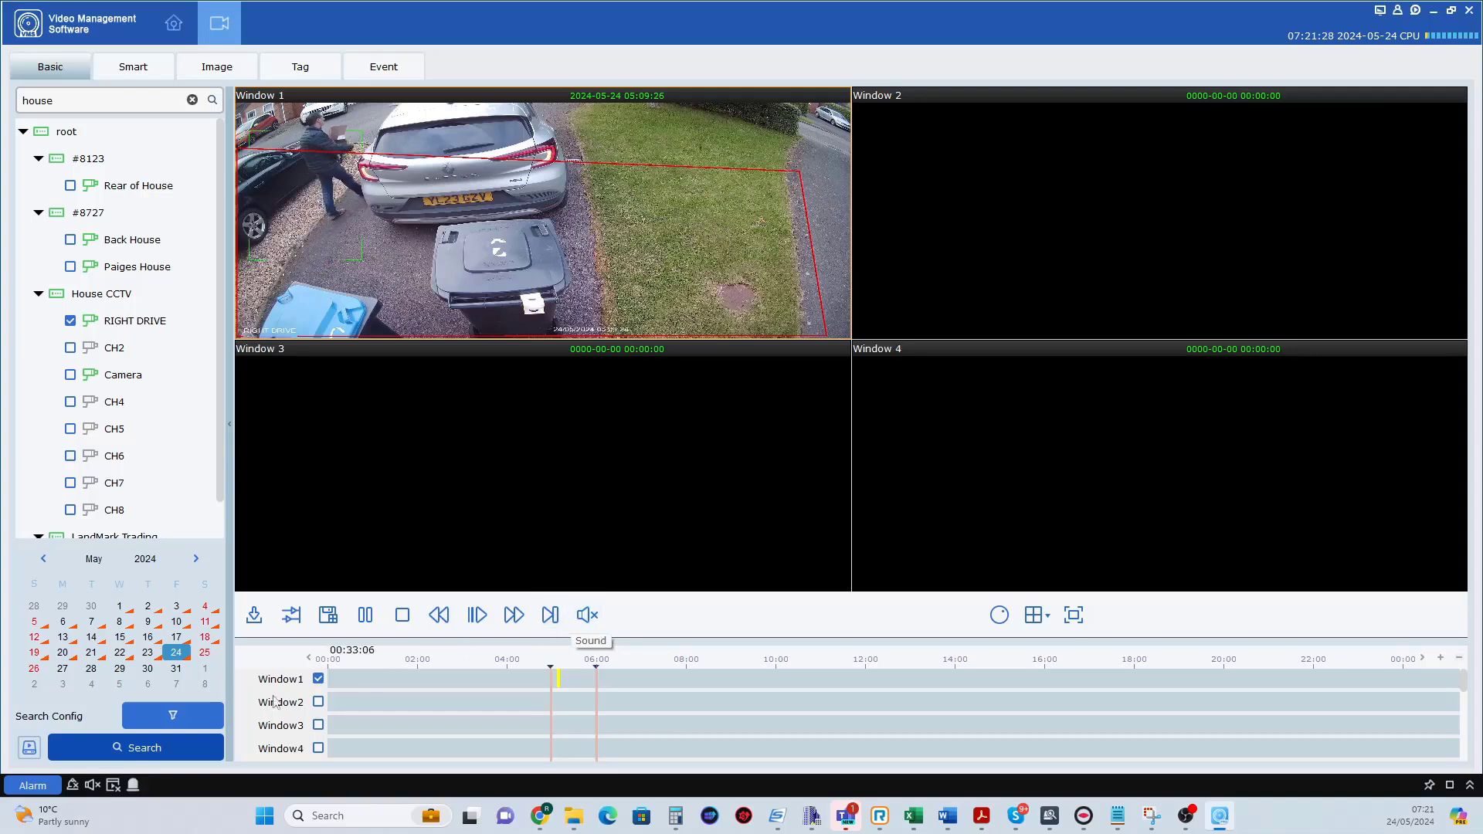
# Step: Browse the Smart, Image, Tag and Event playback searches, then go back to the Home Page
pyautogui.click(136, 71)
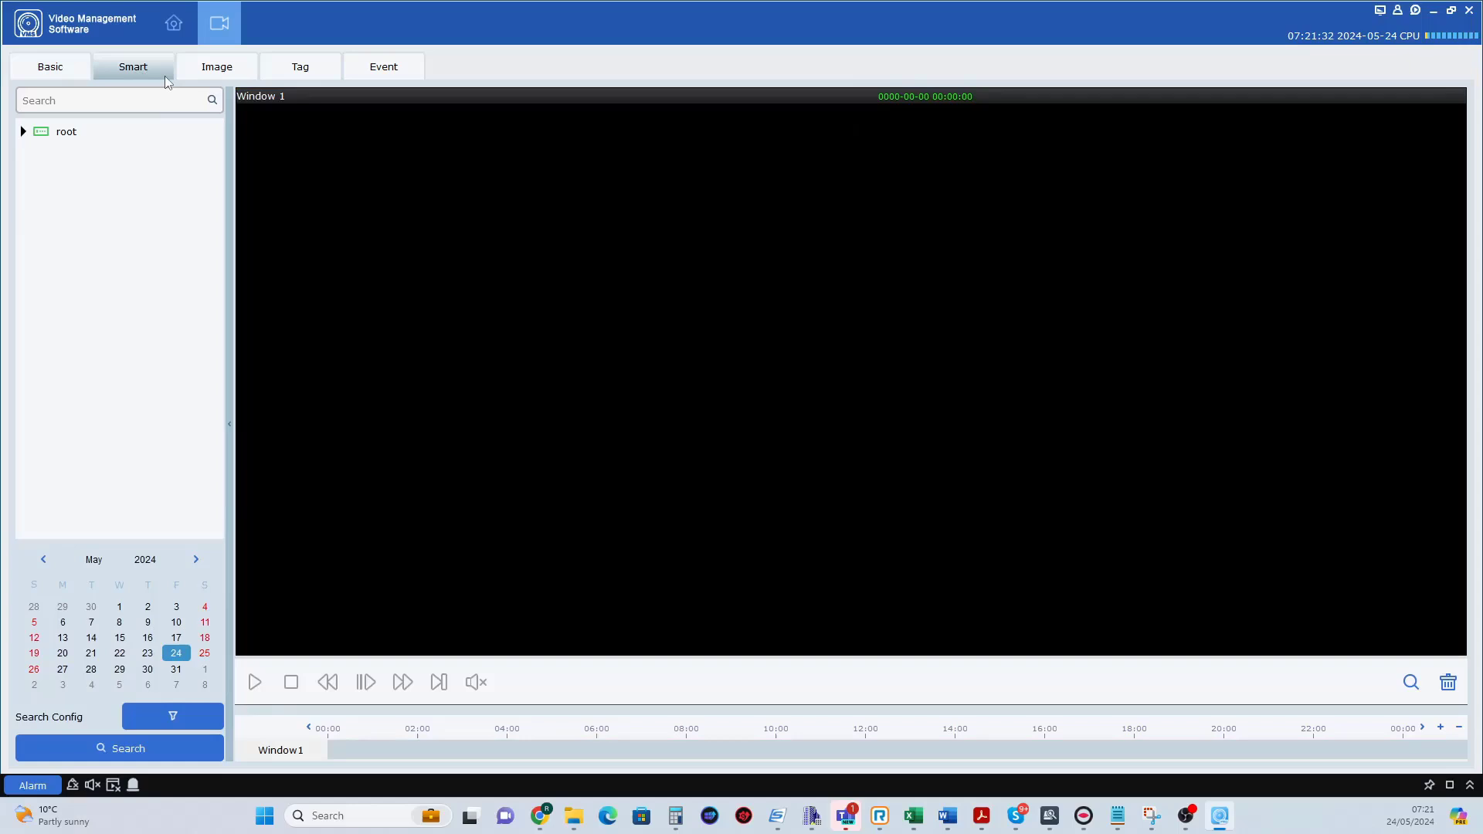
pyautogui.click(216, 72)
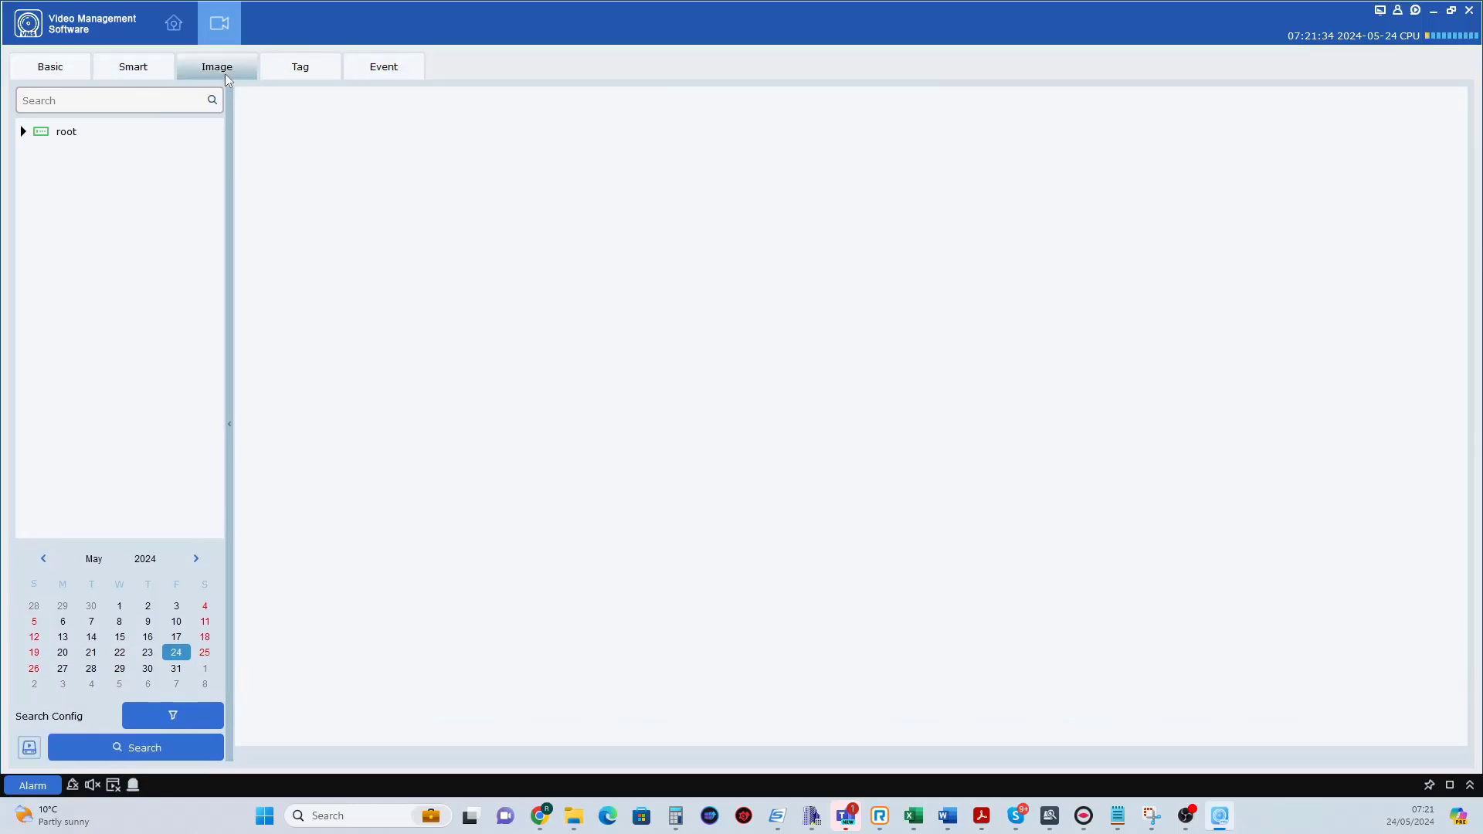
pyautogui.click(332, 75)
pyautogui.click(344, 75)
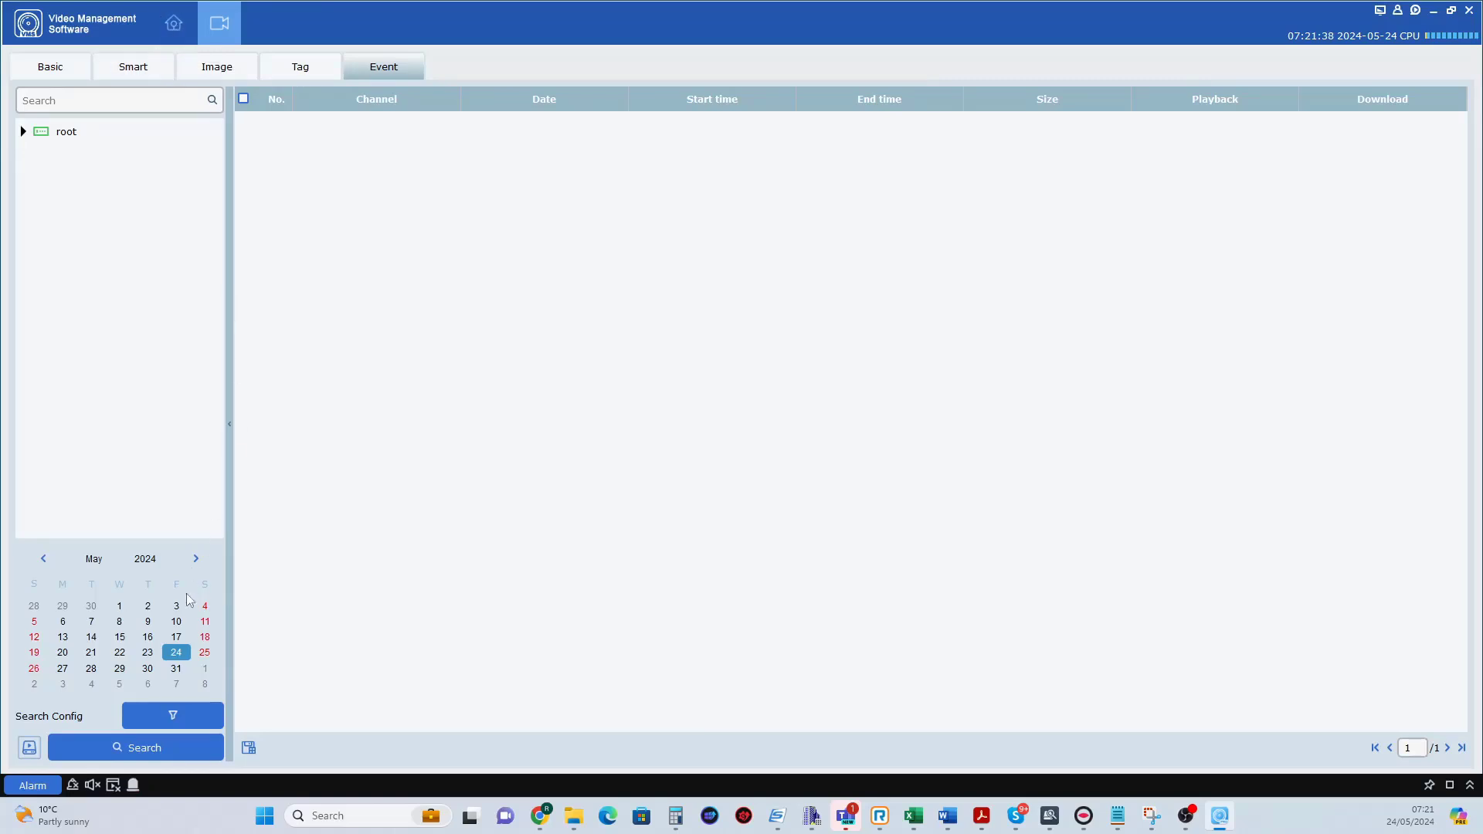
pyautogui.click(174, 23)
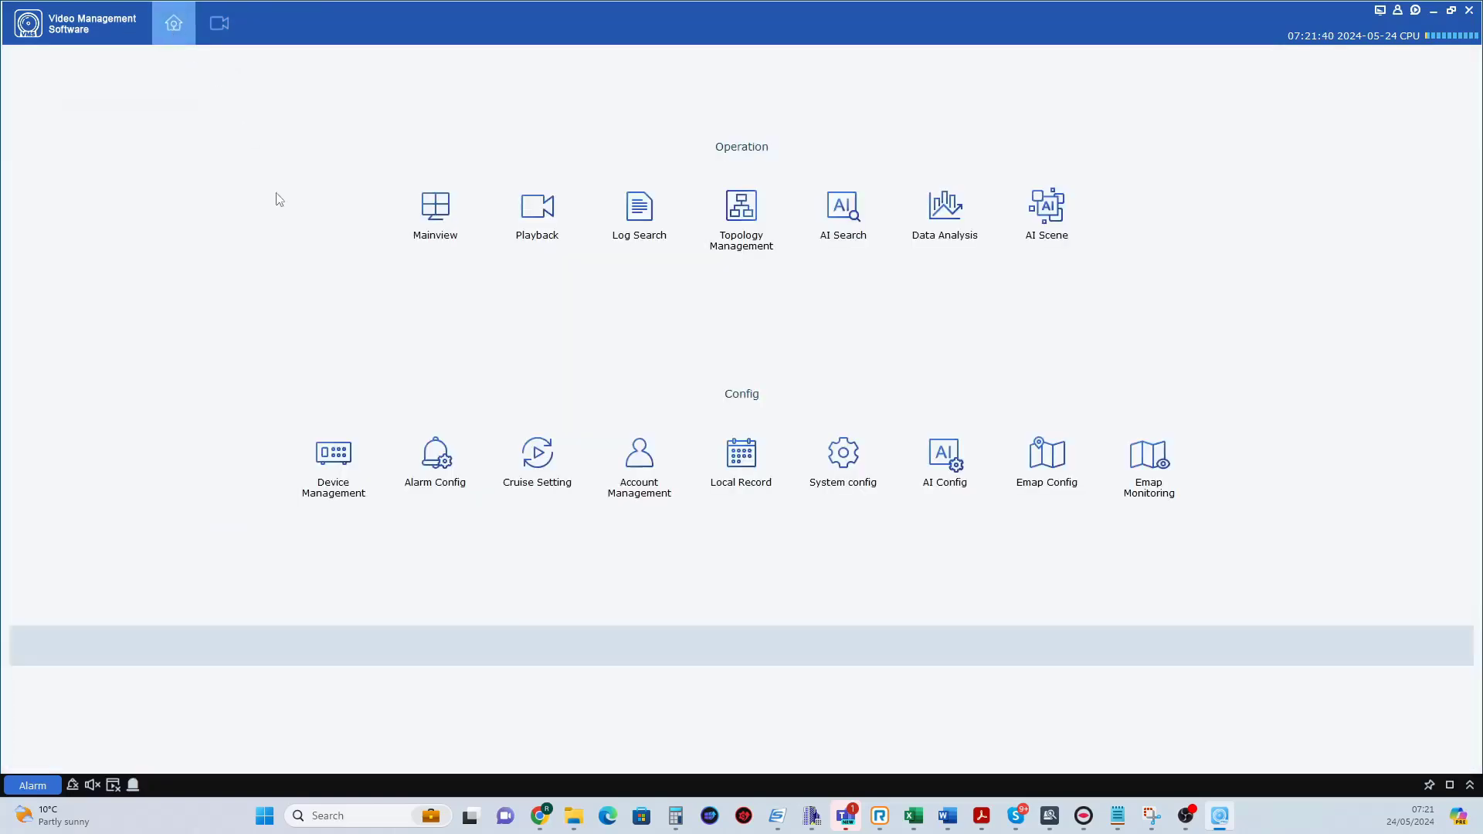
# Step: In Log Search, filter devices by 'ho', tick House CCTV with all channels, and search alarm logs
pyautogui.click(657, 230)
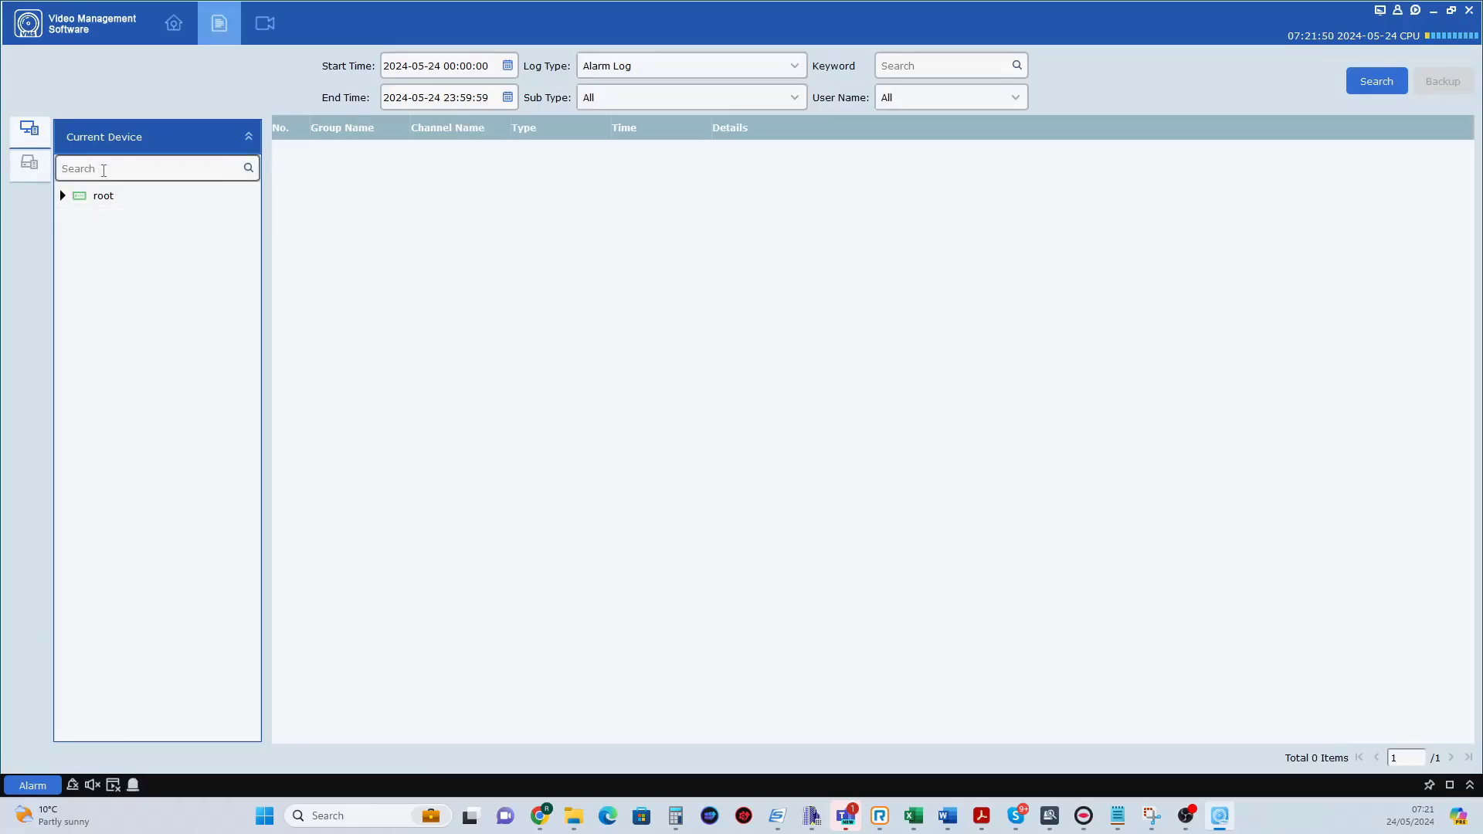
pyautogui.click(103, 169)
pyautogui.write('home')
pyautogui.click(248, 168)
pyautogui.click(228, 168)
pyautogui.click(249, 168)
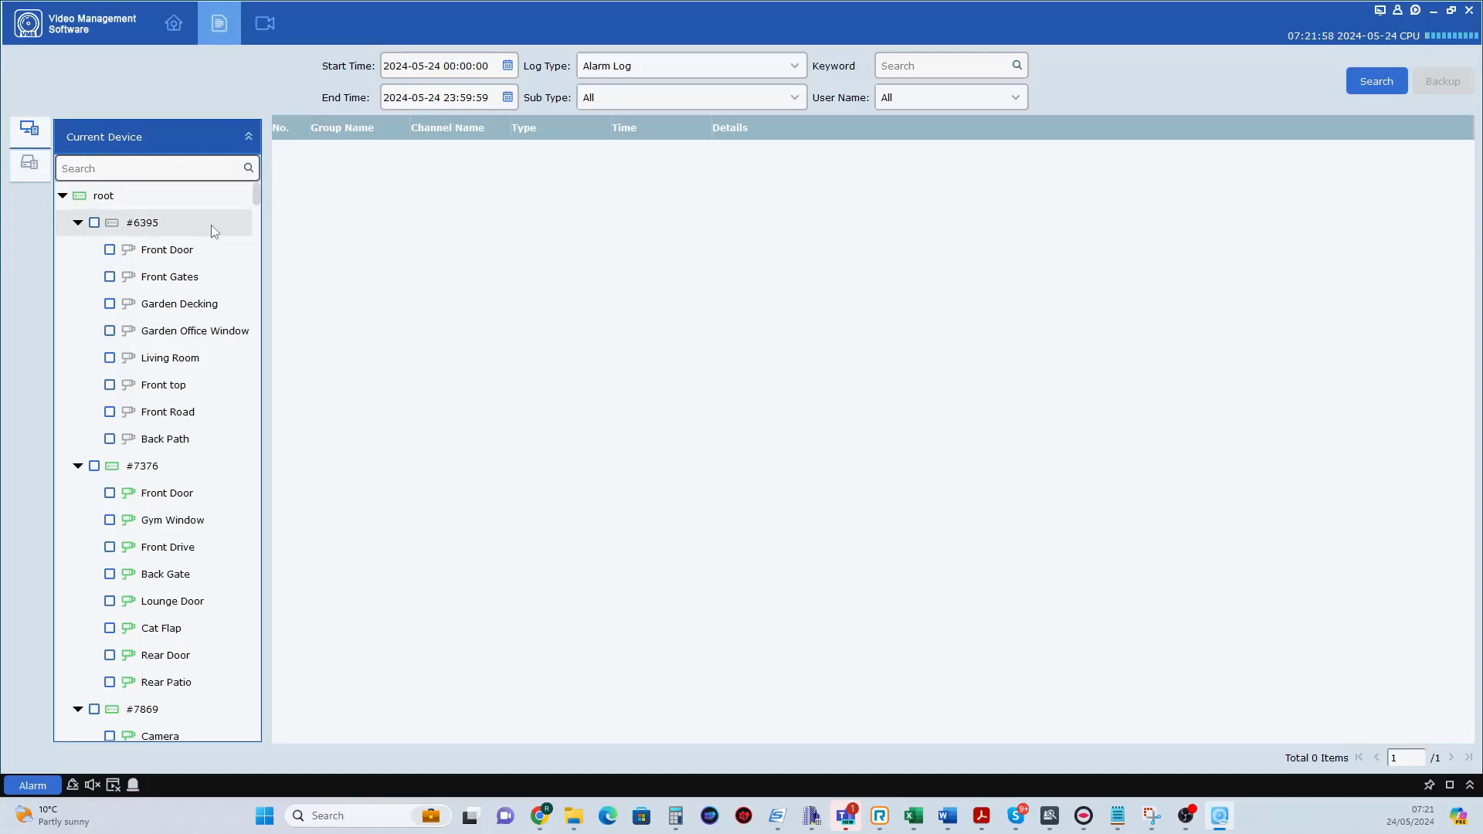
pyautogui.write('house')
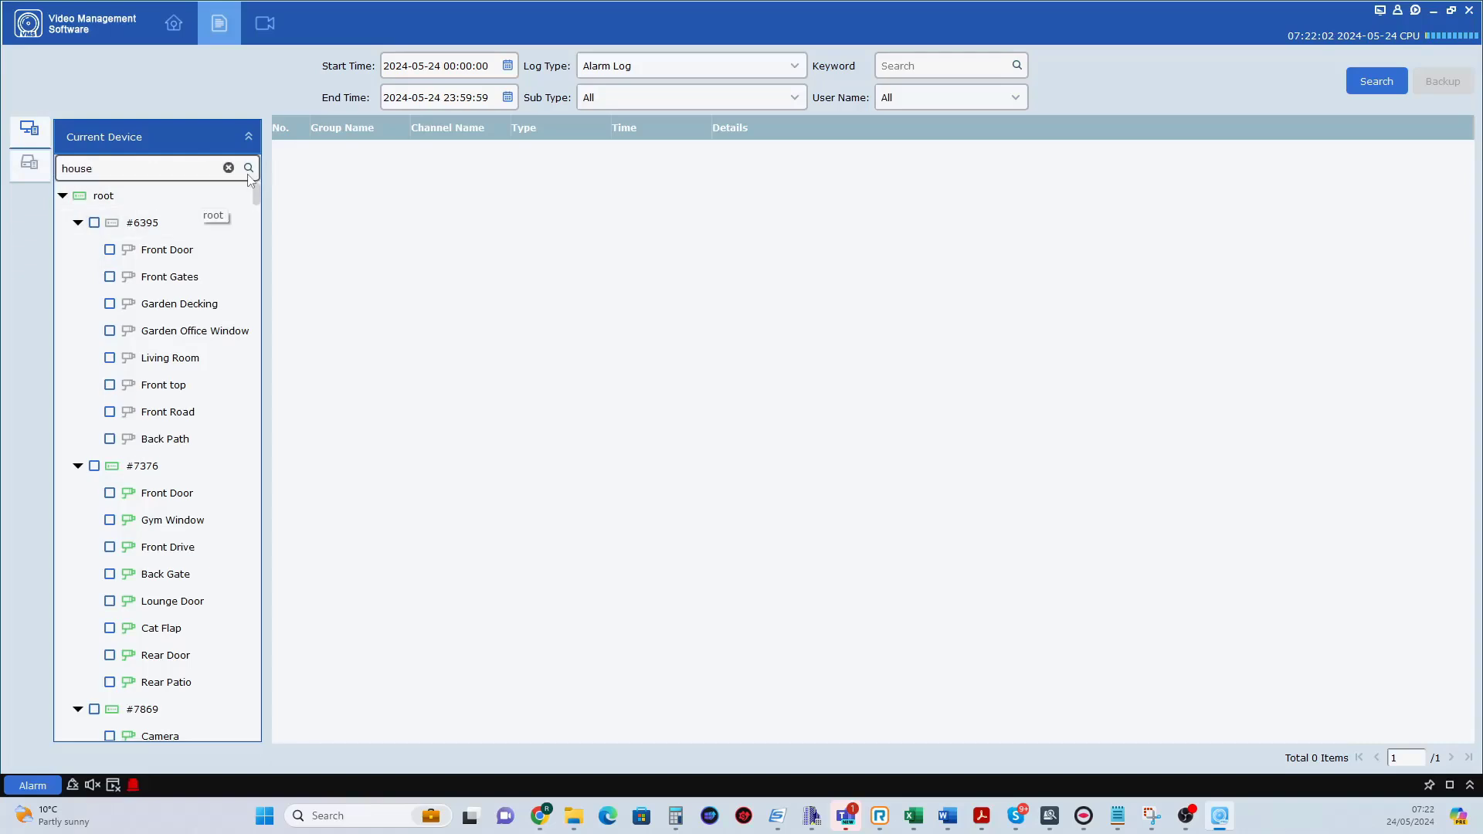
pyautogui.press('Return')
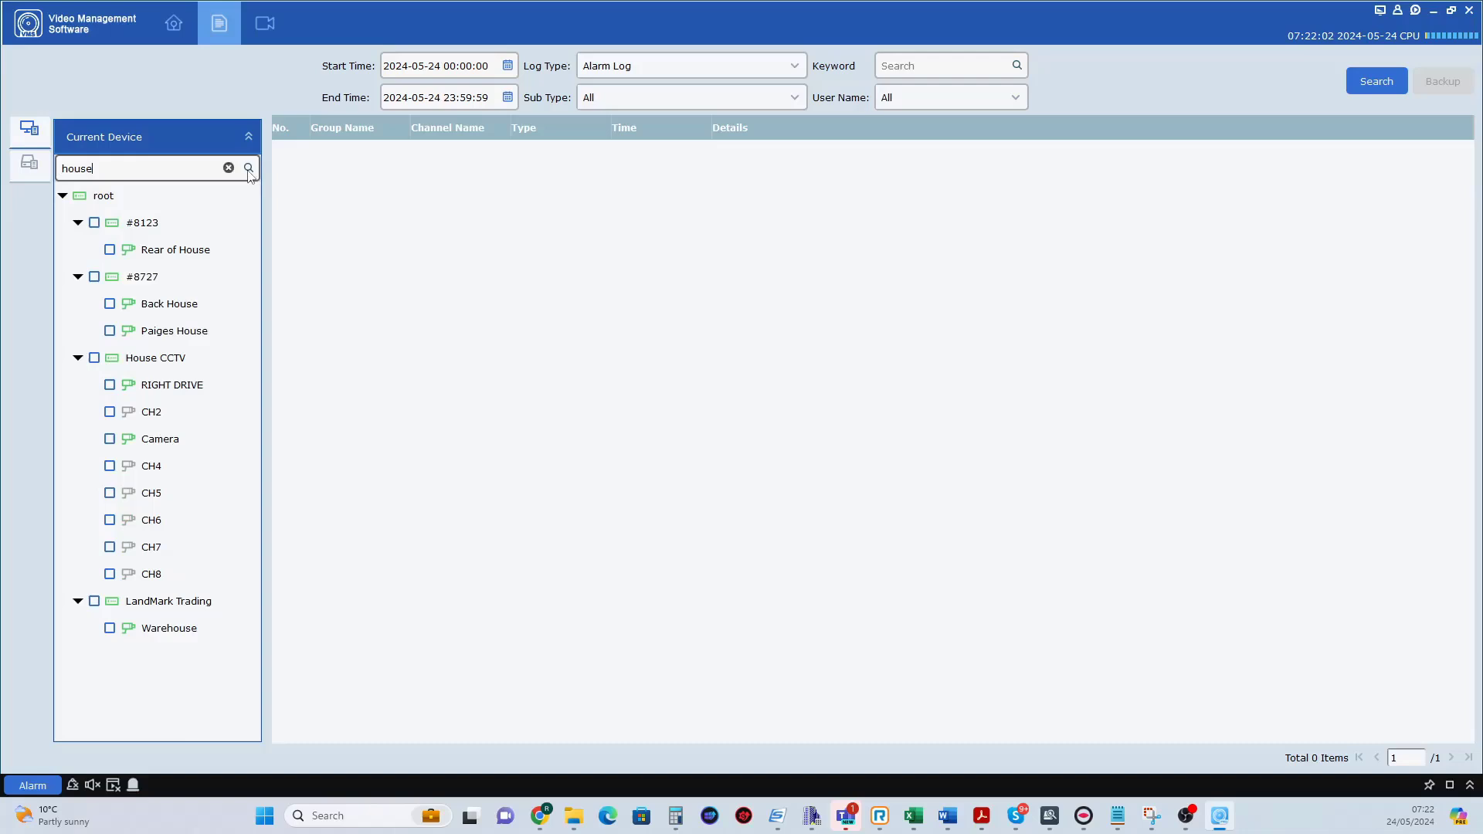
pyautogui.click(94, 357)
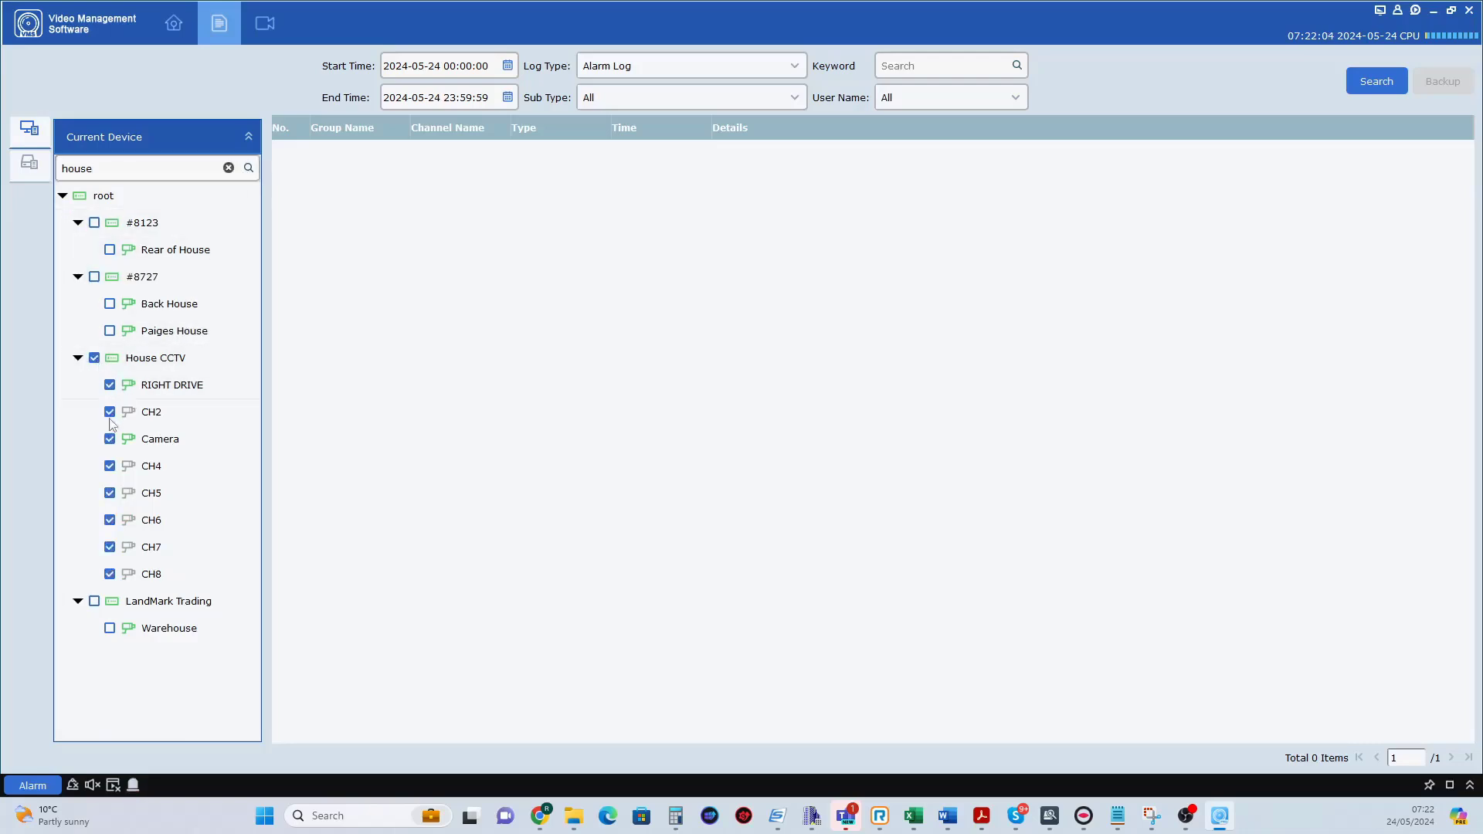
pyautogui.click(1376, 83)
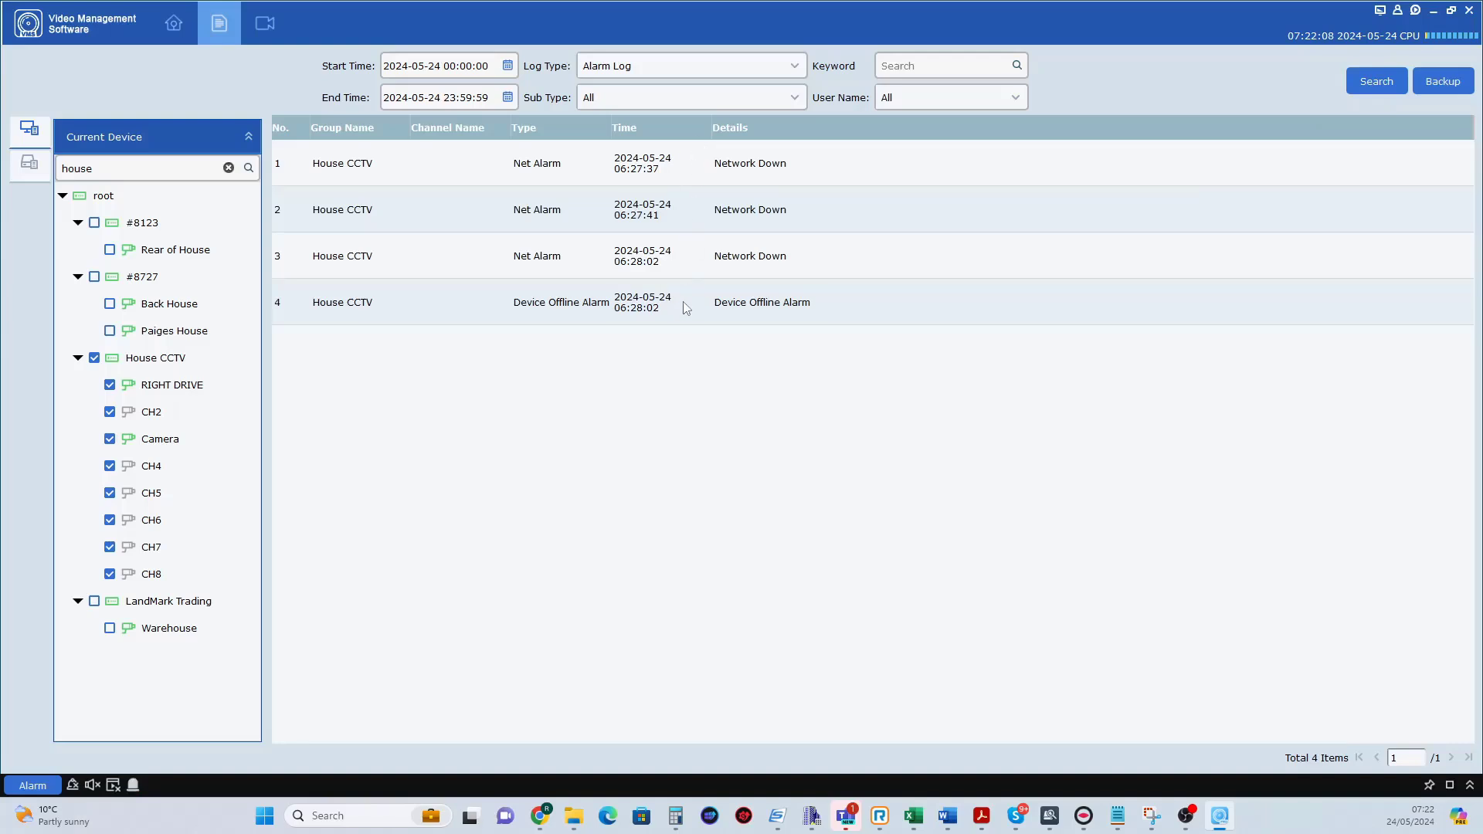
# Step: Switch the Log Type to Operation Log and search House CCTV's entries
pyautogui.click(793, 66)
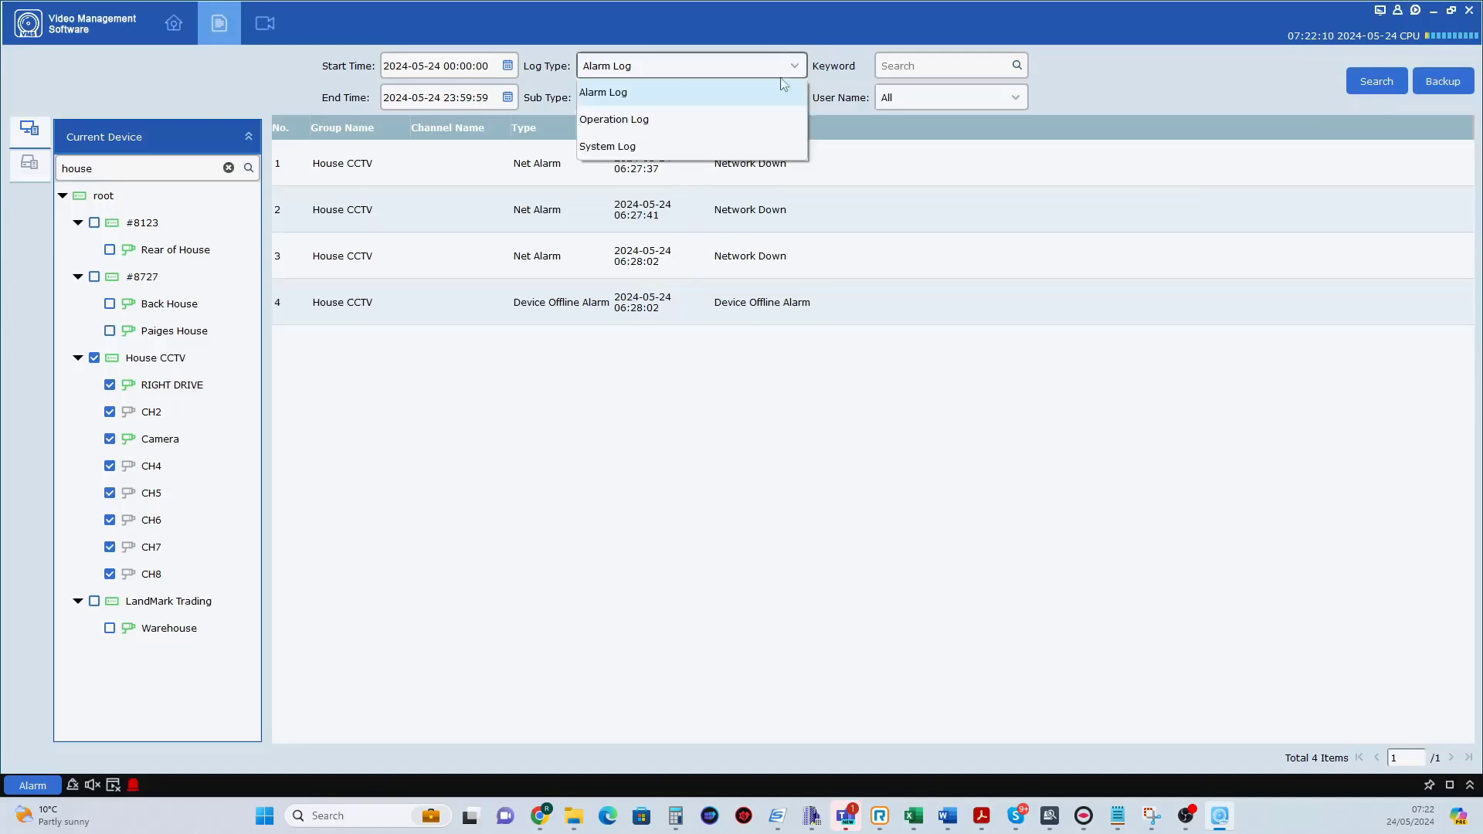
pyautogui.click(696, 119)
pyautogui.click(1376, 81)
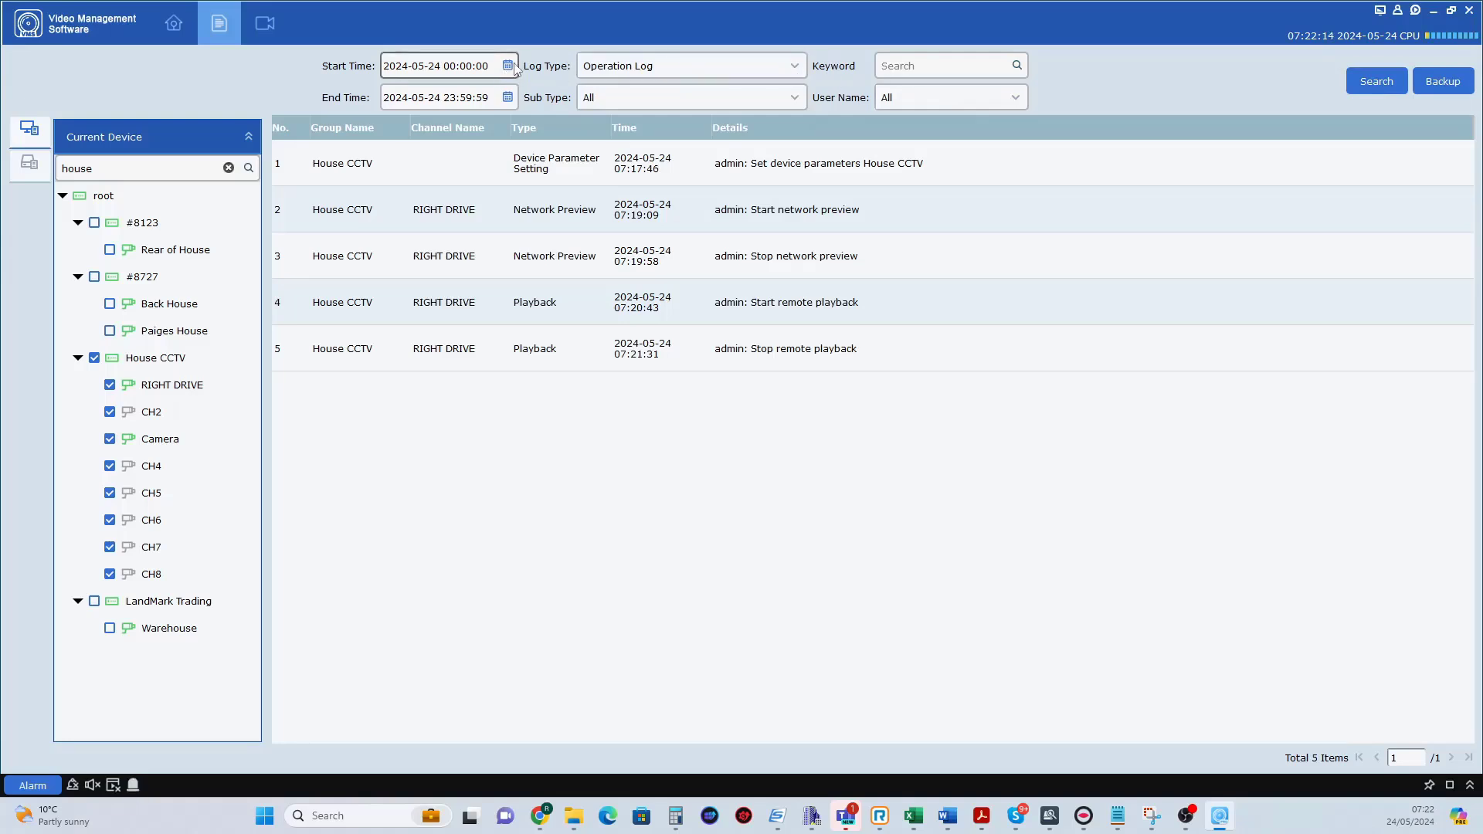
# Step: Search the System Log, check the User Name list, and switch the side panel to the device list
pyautogui.click(794, 65)
pyautogui.click(695, 147)
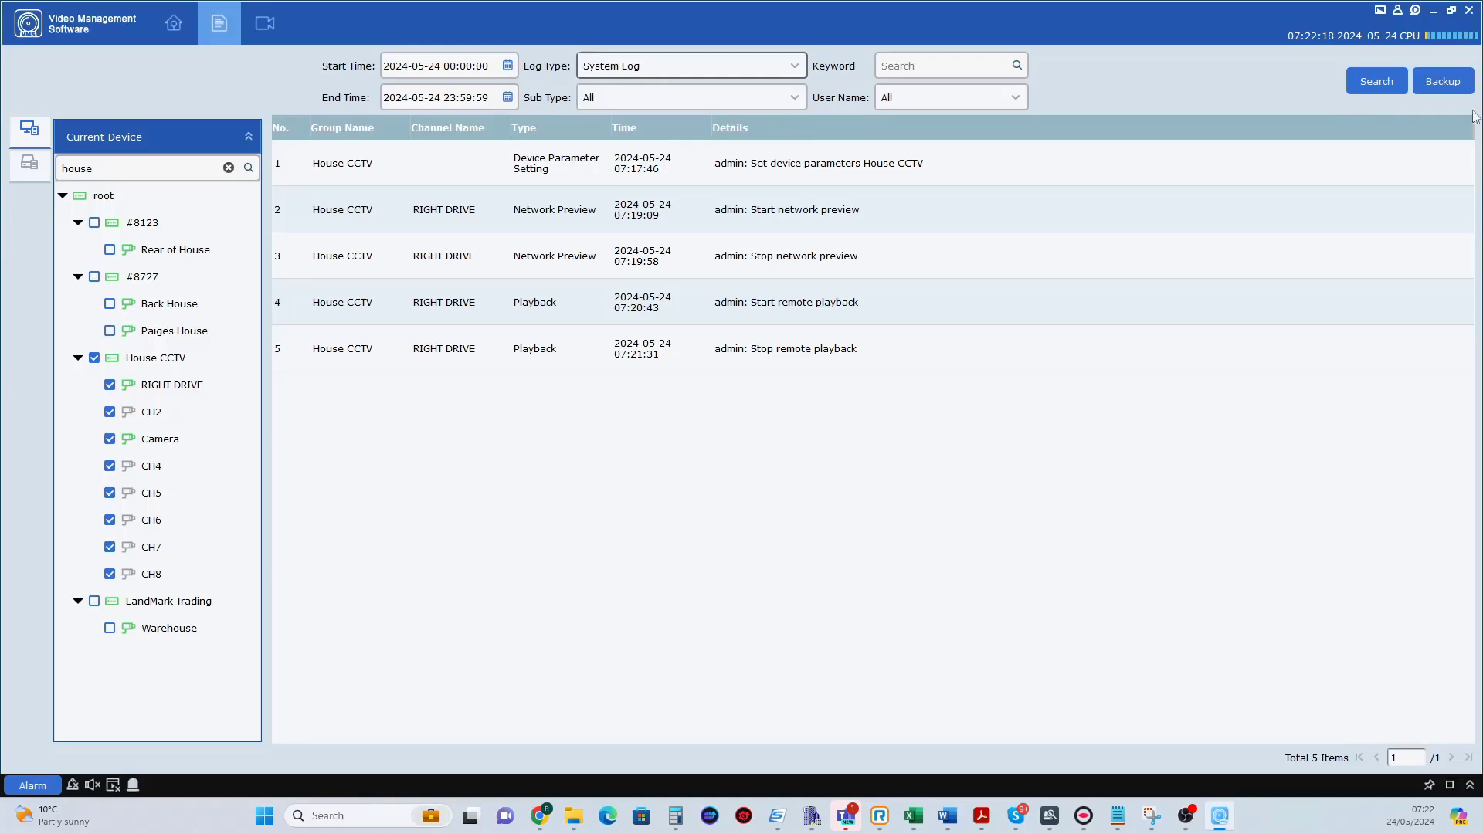
pyautogui.click(1367, 94)
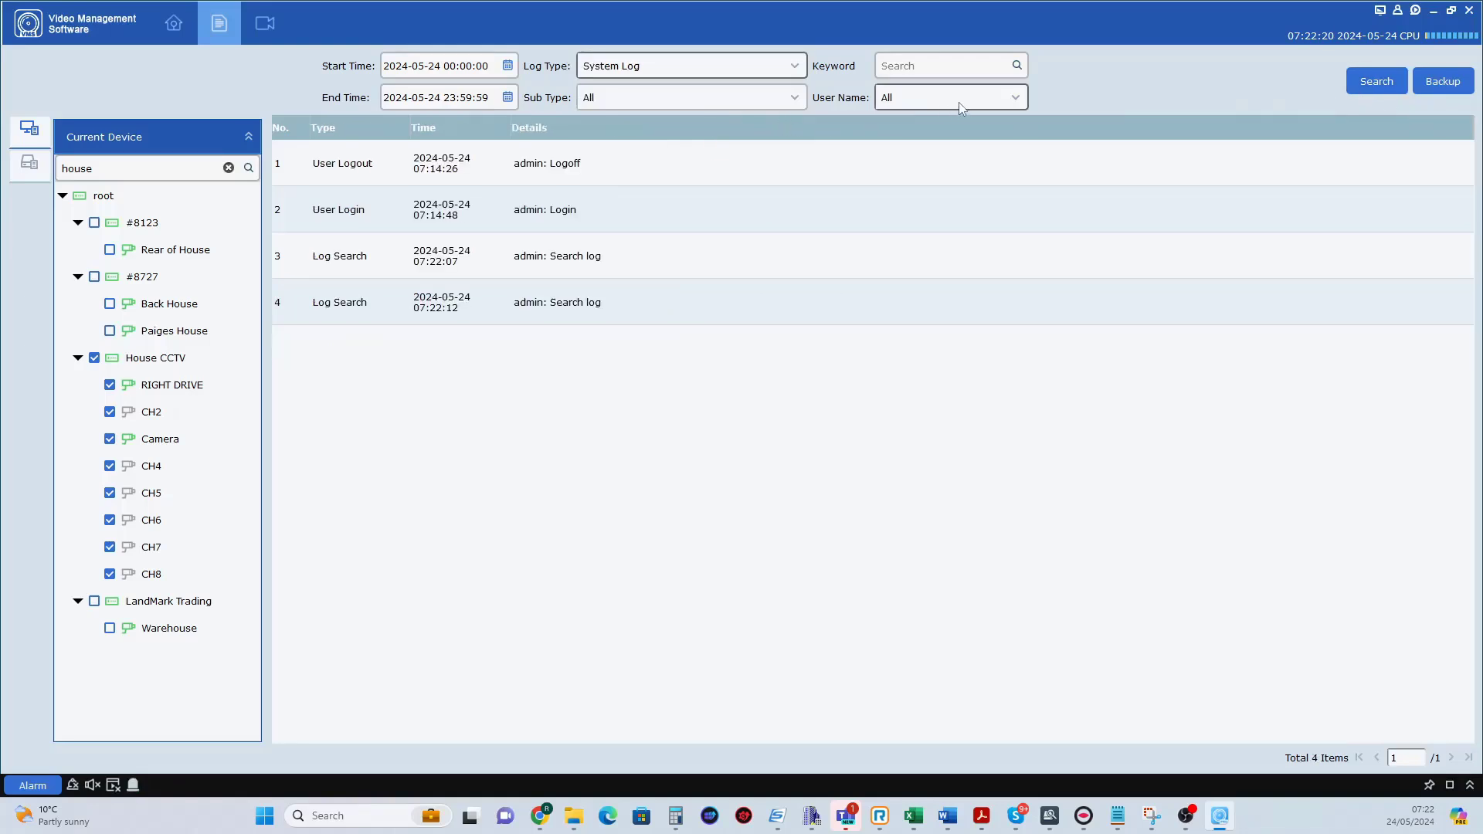
pyautogui.click(1021, 102)
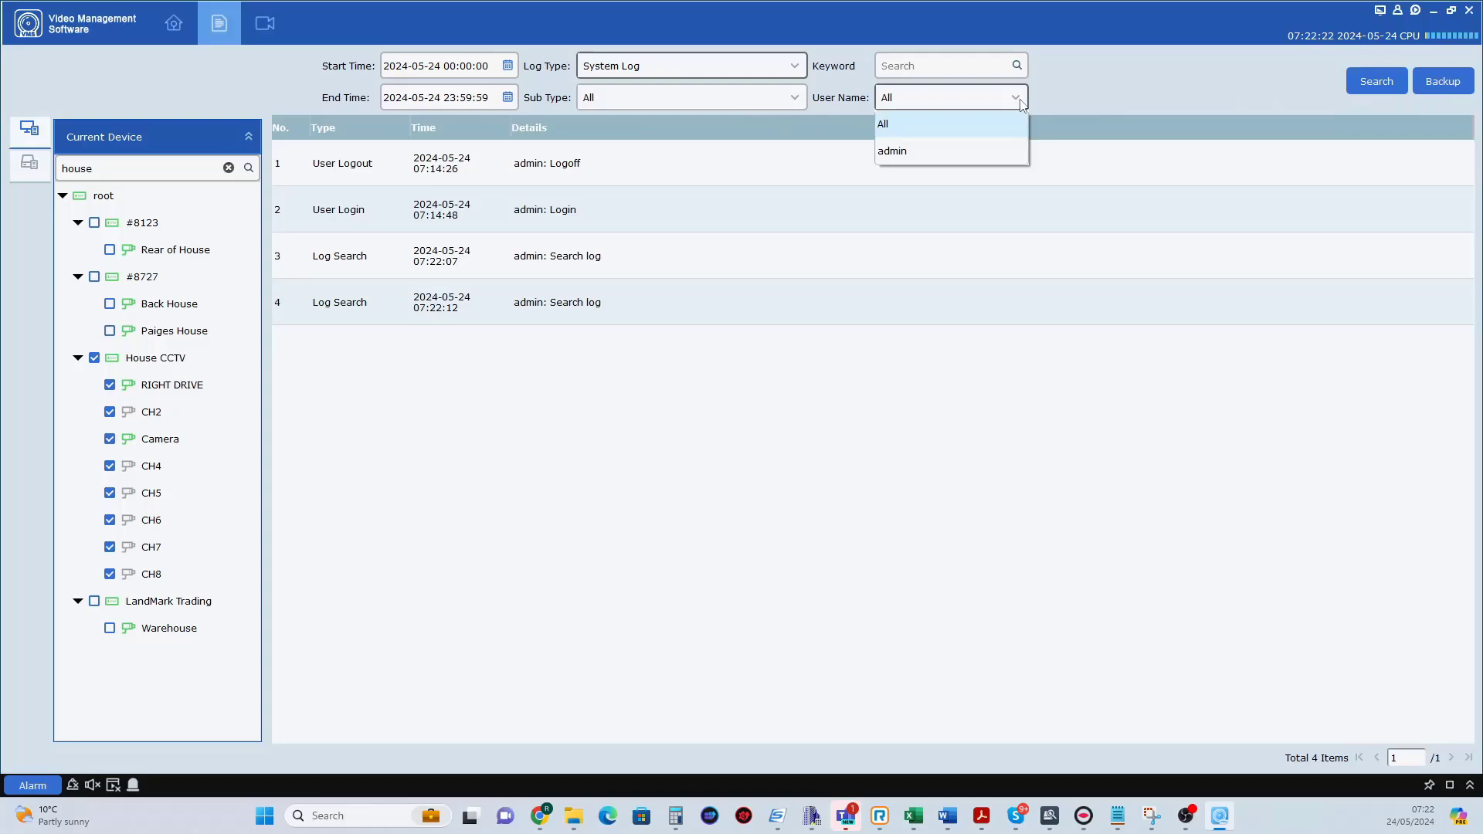
pyautogui.click(29, 164)
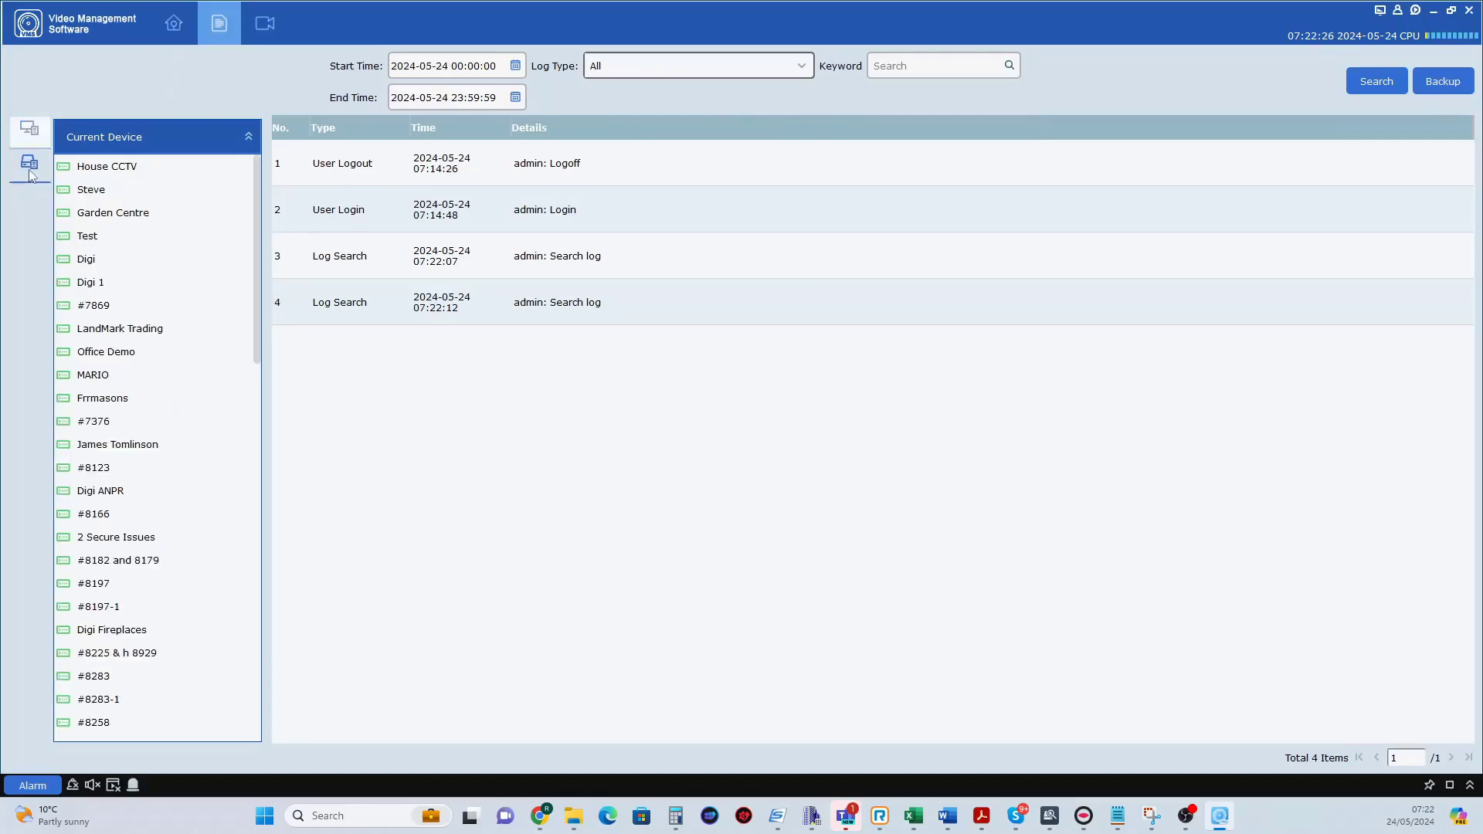
# Step: Set the recording File type to mp4 under System config's File config and save
pyautogui.click(173, 23)
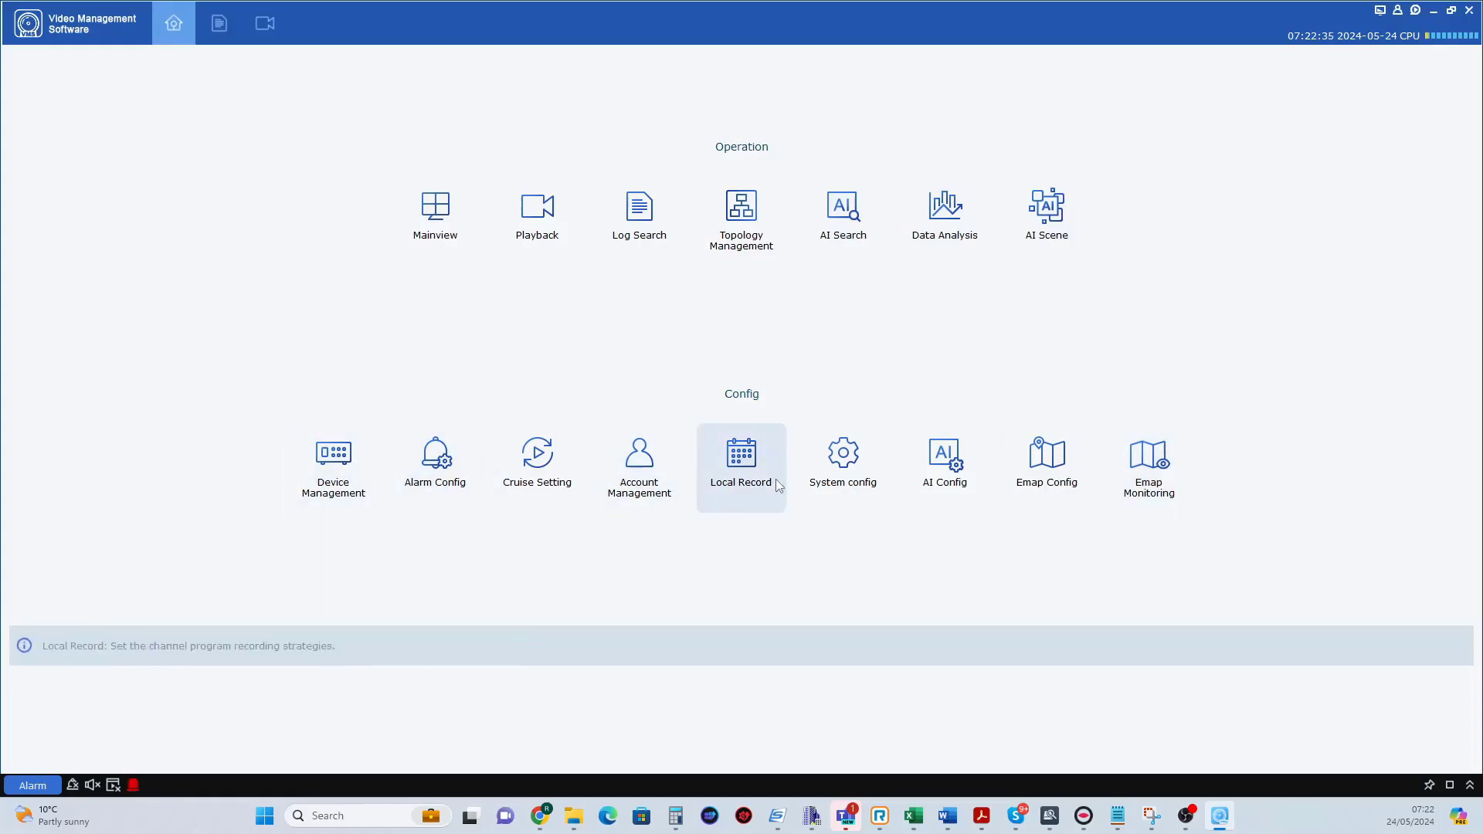
pyautogui.click(858, 485)
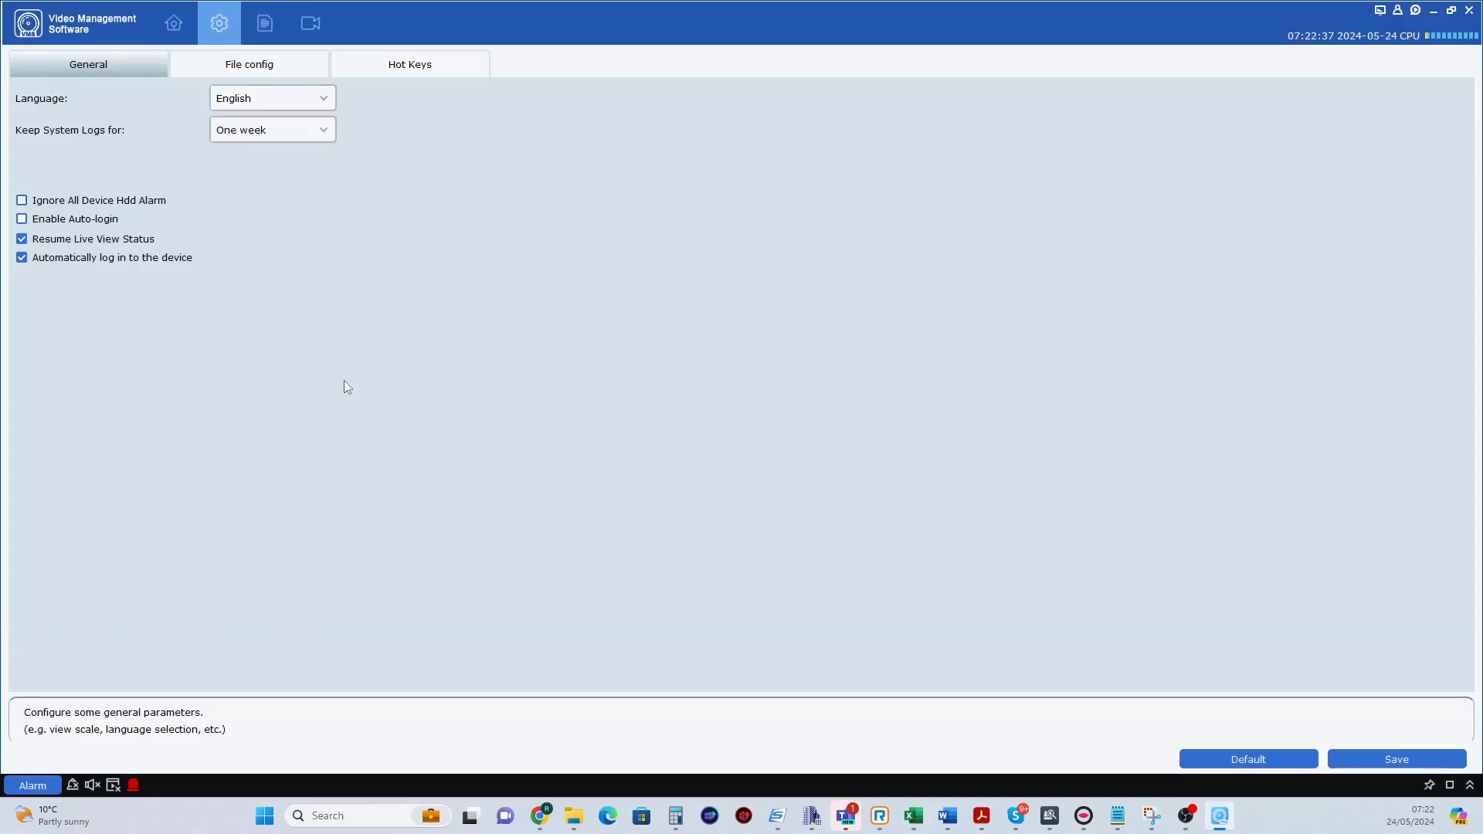
pyautogui.click(245, 66)
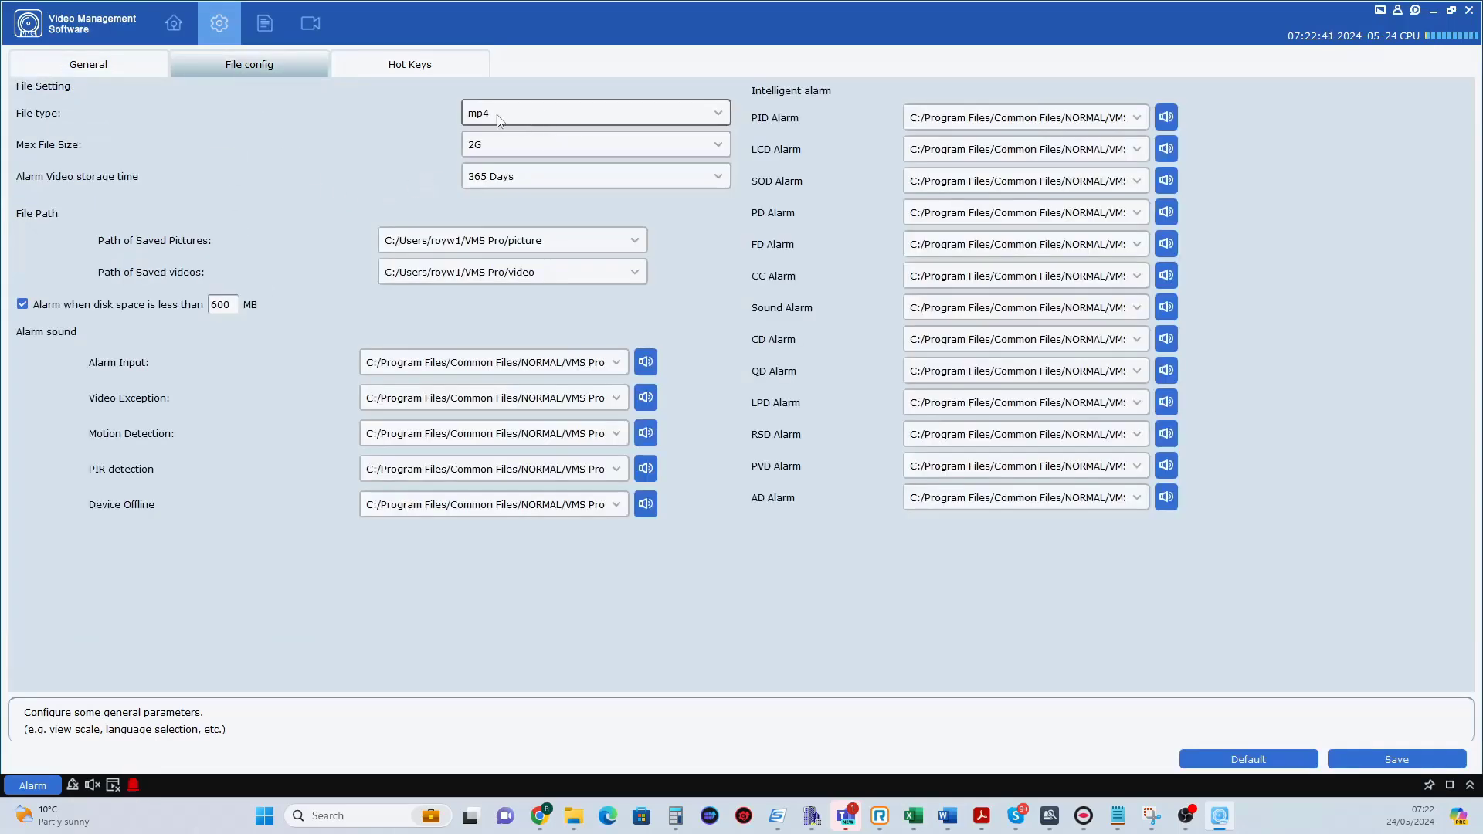
pyautogui.click(719, 117)
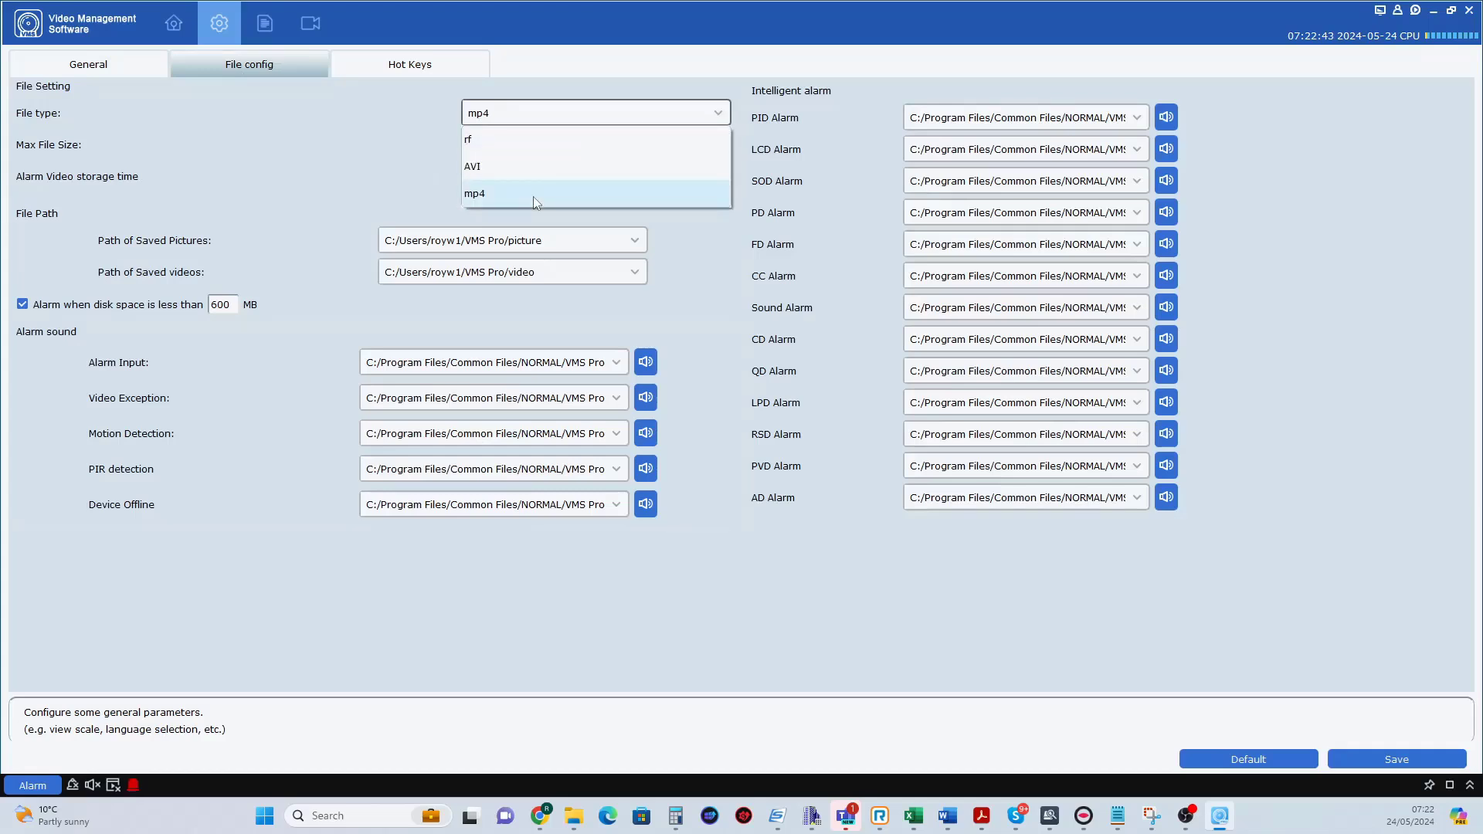
pyautogui.click(485, 193)
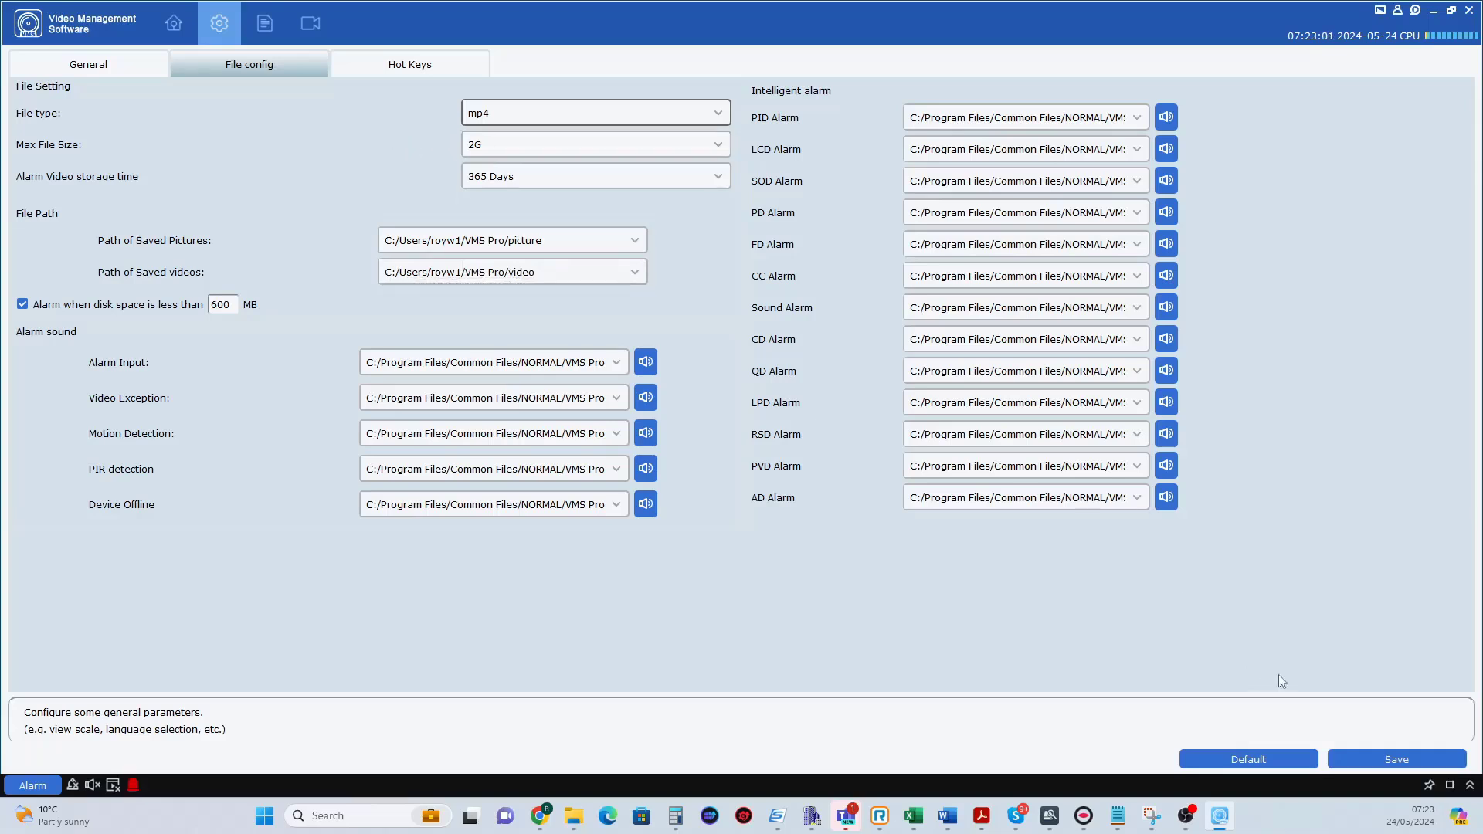
pyautogui.click(1395, 760)
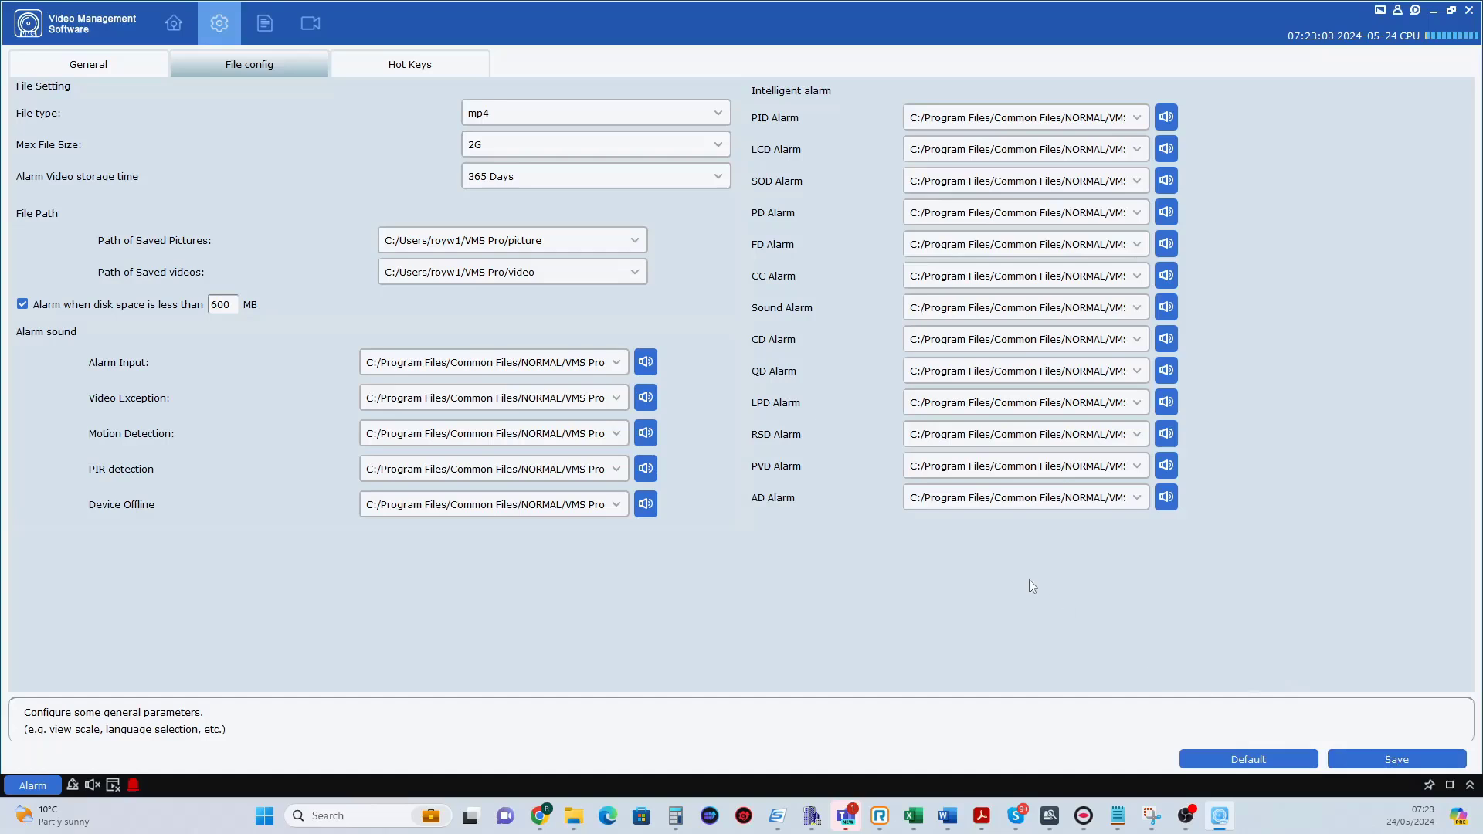